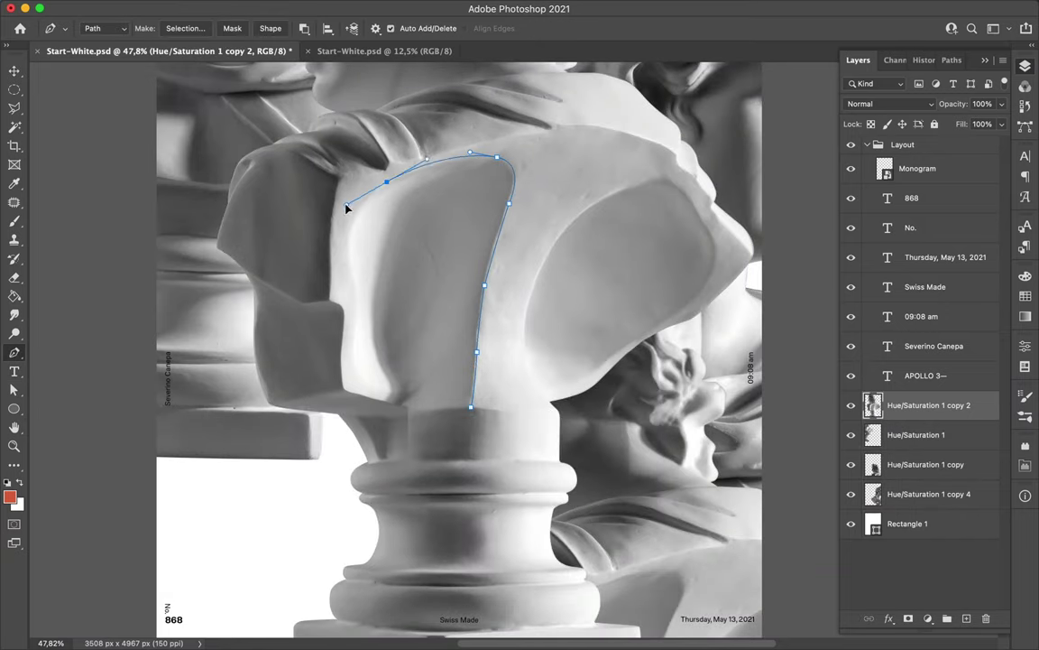
# Step: Close the first drapery fold outline and copy it onto its own layer, Layer 1
pyautogui.click(471, 407)
pyautogui.hotkey('ctrl', 'Return')
pyautogui.hotkey('ctrl', 'j')
# Step: Trace the second drapery piece and copy it onto Layer 2
pyautogui.scroll(2, 352, 223)
pyautogui.moveTo(357, 181); pyautogui.dragTo(352, 222)
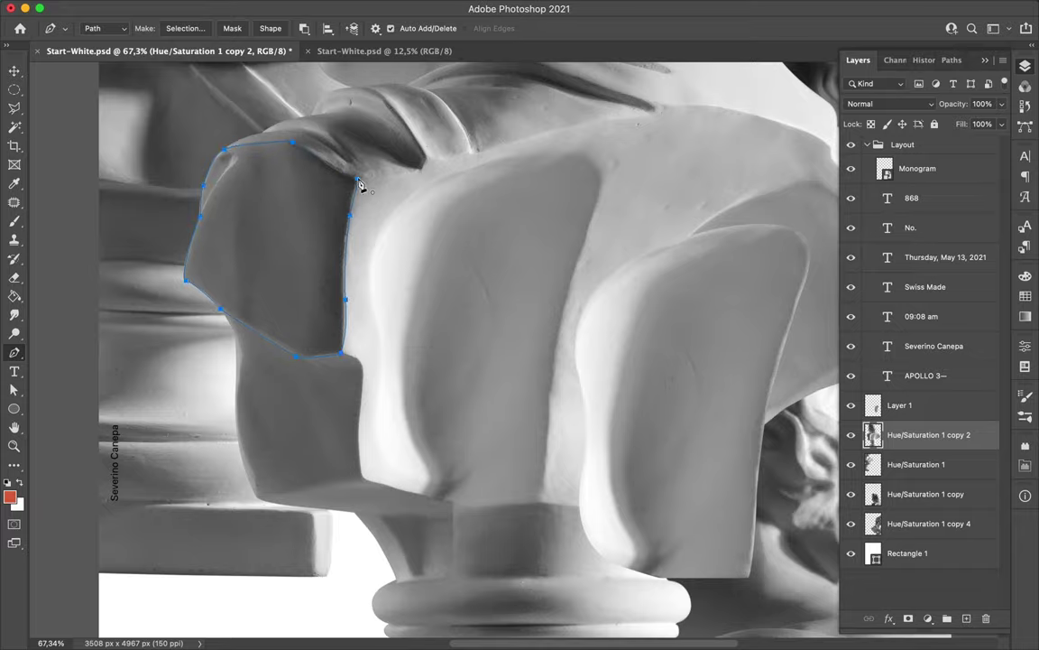
pyautogui.press('a')
pyautogui.scroll(3, 203, 247)
pyautogui.scroll(2, 225, 224)
pyautogui.scroll(-5, 225, 224)
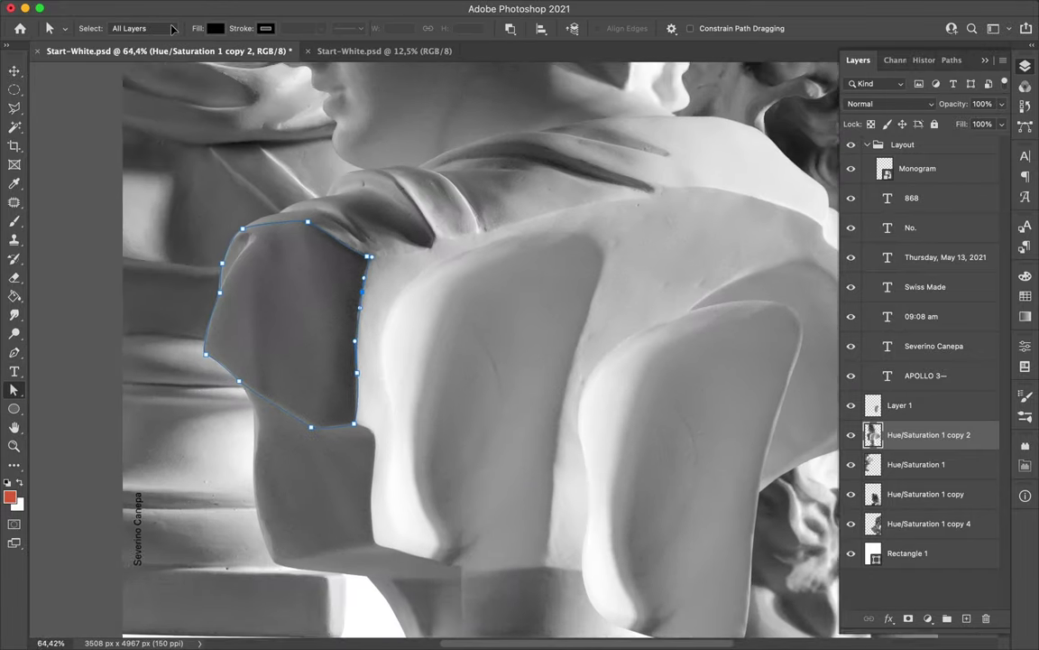
pyautogui.press('p')
pyautogui.click(184, 28)
pyautogui.click(598, 258)
pyautogui.hotkey('ctrl', 'j')
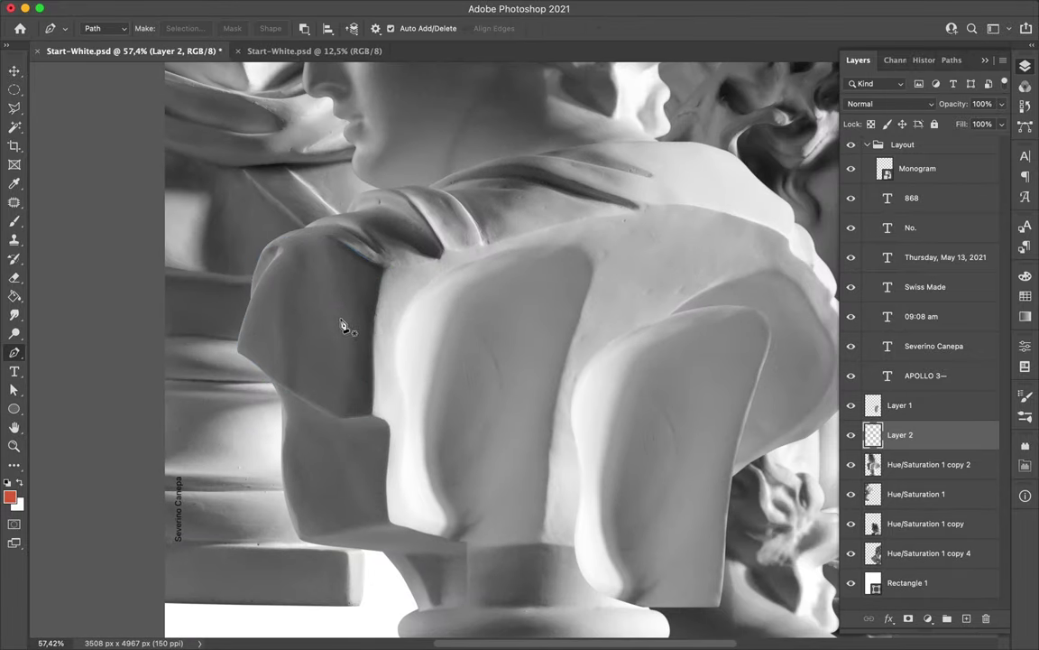
# Step: Move the Layer 2 drapery piece lower on the bust
pyautogui.press('v')
pyautogui.moveTo(343, 327); pyautogui.dragTo(418, 471)
pyautogui.scroll(-3, 418, 471)
pyautogui.click(929, 553)
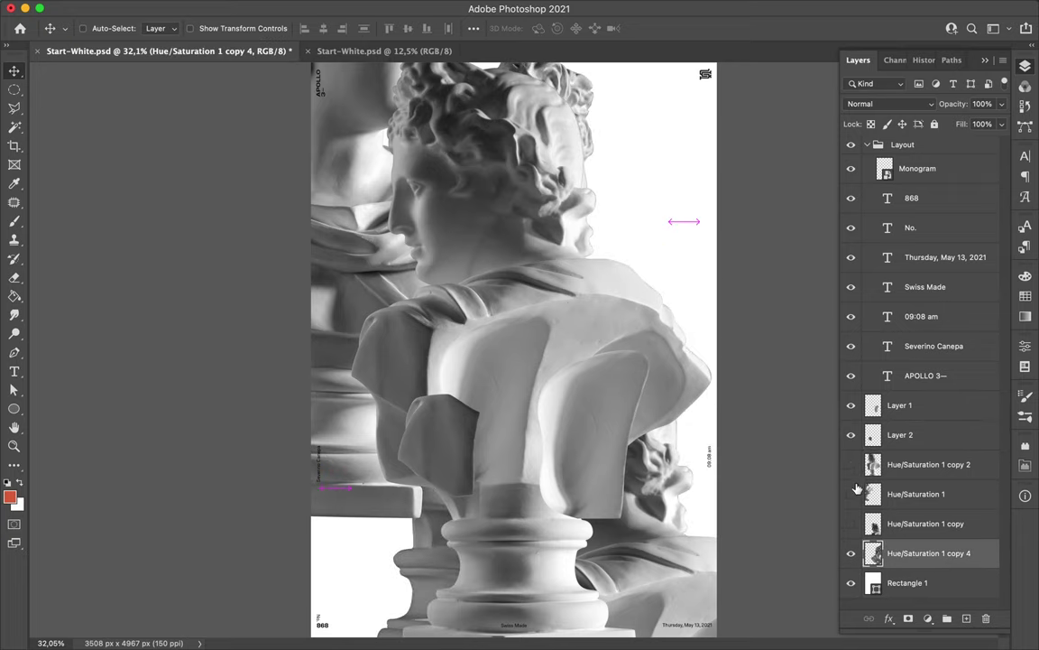
# Step: Scale the main bust to 77.48% and nudge it into position
pyautogui.hotkey('ctrl', 't')
pyautogui.moveTo(284, 368); pyautogui.dragTo(370, 368)
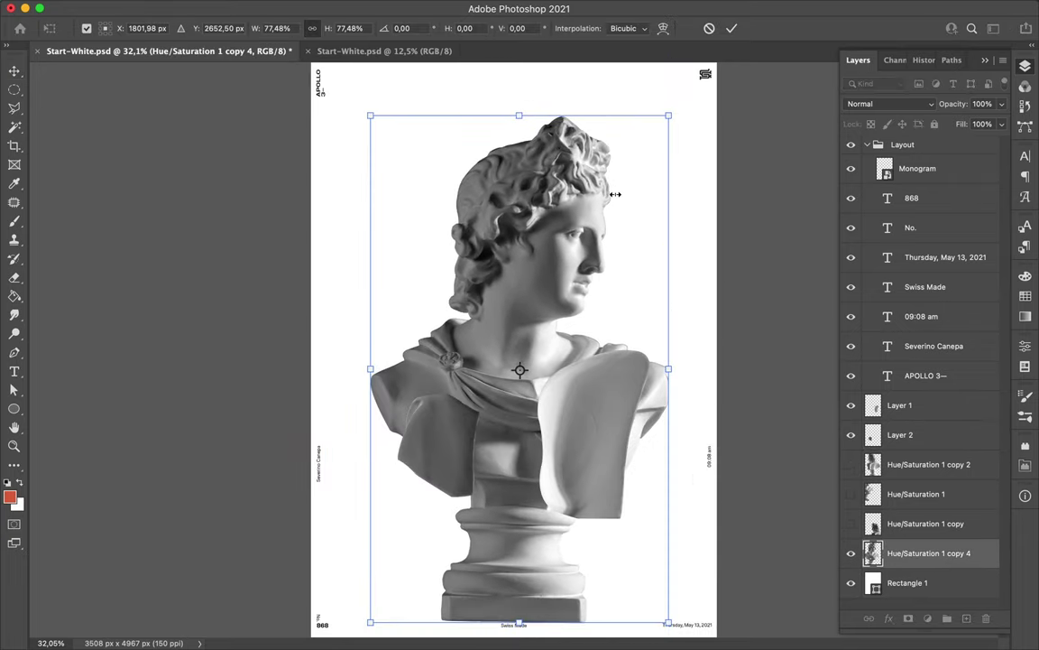
pyautogui.press('Return')
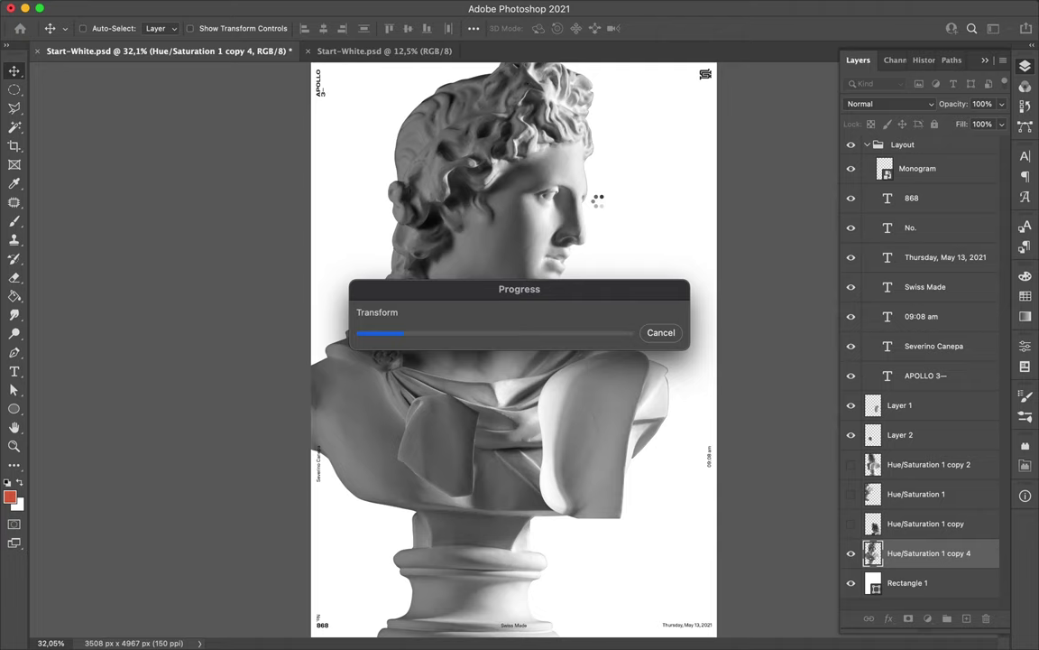
pyautogui.moveTo(455, 431); pyautogui.dragTo(468, 450)
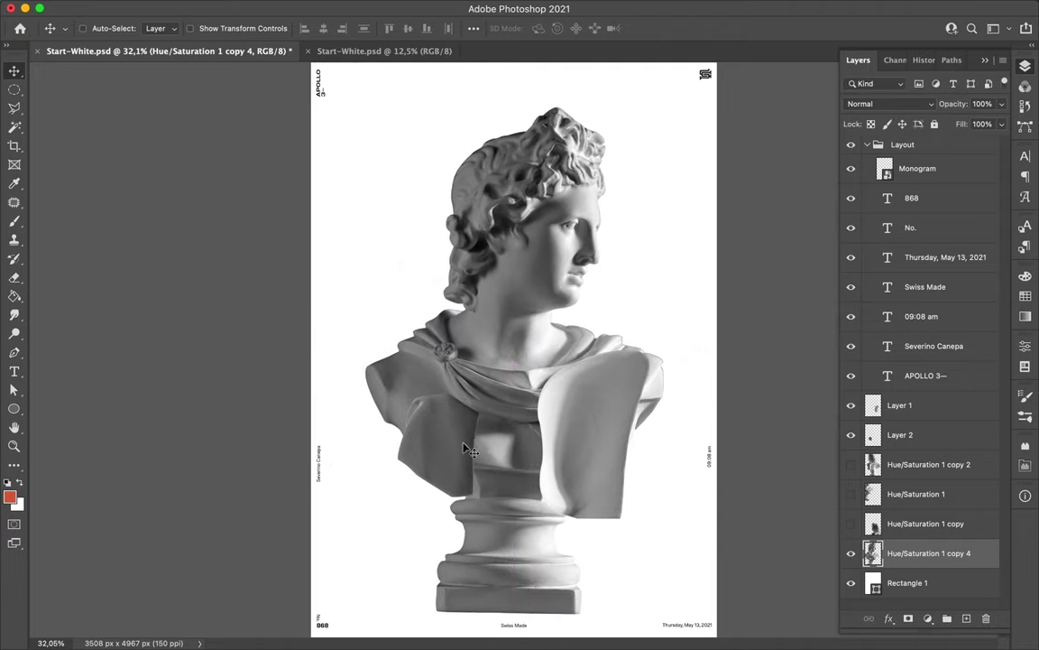
# Step: Move Layers 1 and 2 beneath the main bust and raise a Layer 1 copy behind the head
pyautogui.click(923, 437)
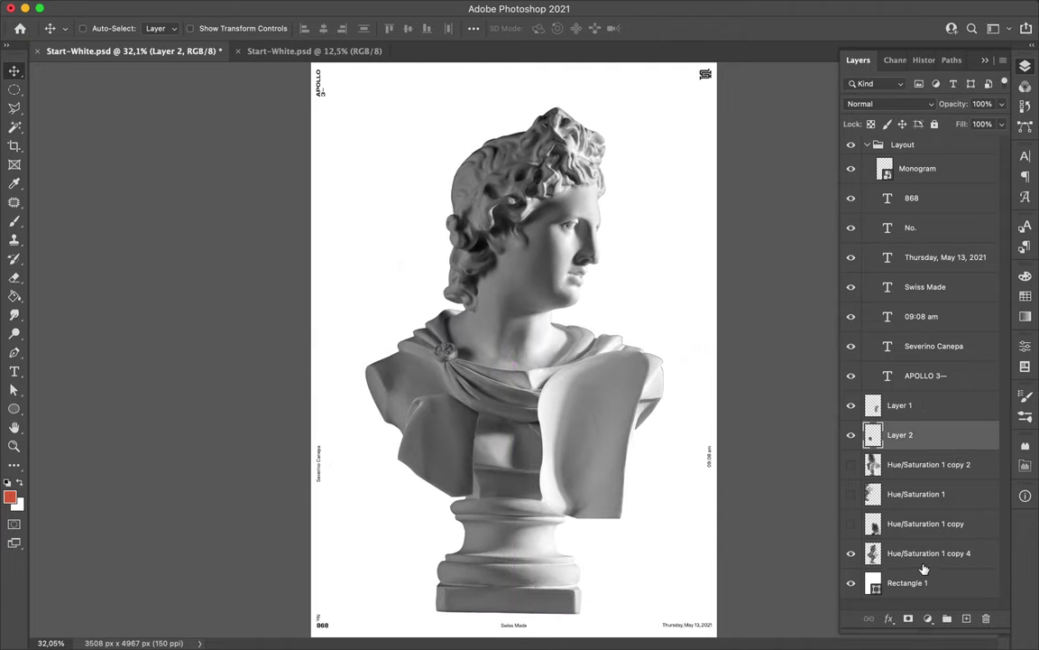
pyautogui.doubleClick(957, 406)
pyautogui.click(726, 211)
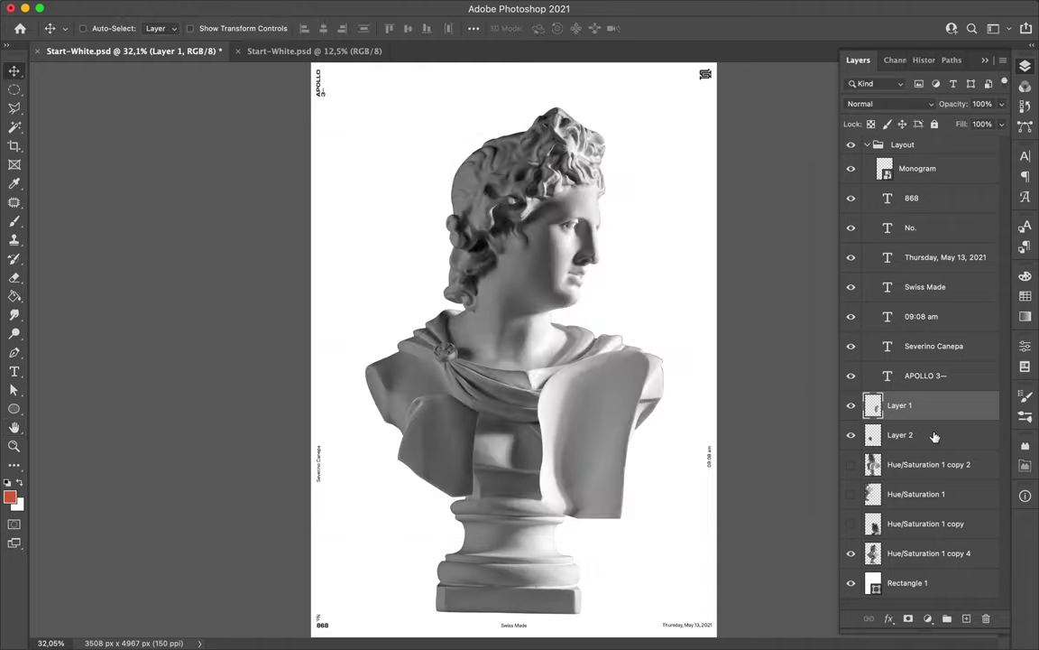
pyautogui.keyDown('shift'); pyautogui.click(902, 434); pyautogui.keyUp('shift')
pyautogui.moveTo(902, 434); pyautogui.dragTo(923, 569)
pyautogui.moveTo(444, 394)
pyautogui.mouseDown()
pyautogui.moveTo(444, 466)
pyautogui.moveTo(475, 441)
pyautogui.mouseUp()
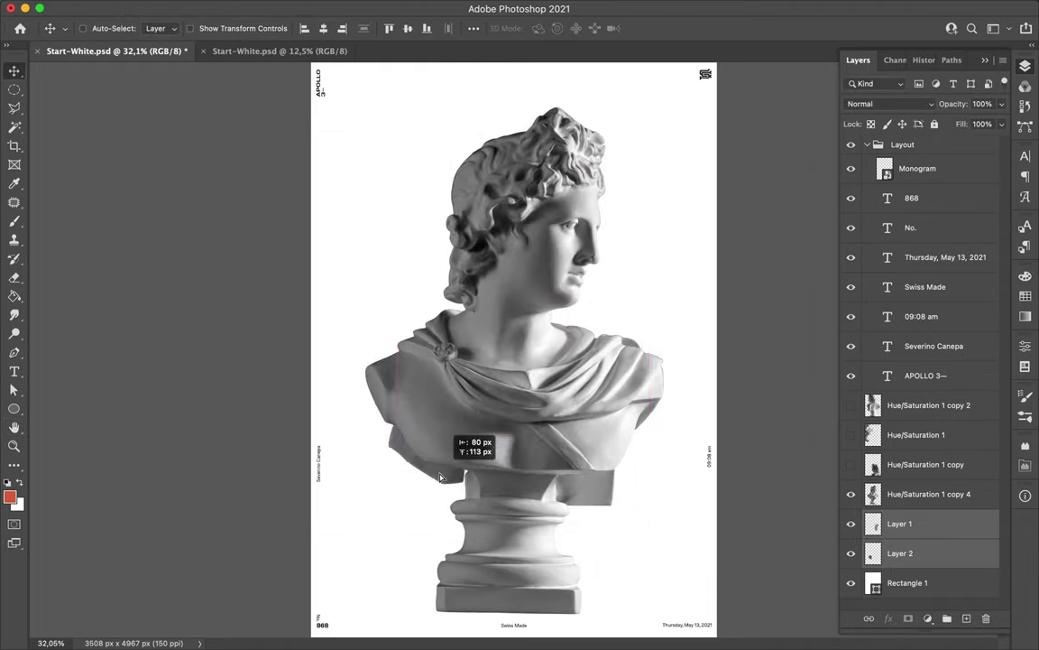
pyautogui.moveTo(626, 480); pyautogui.dragTo(622, 348)
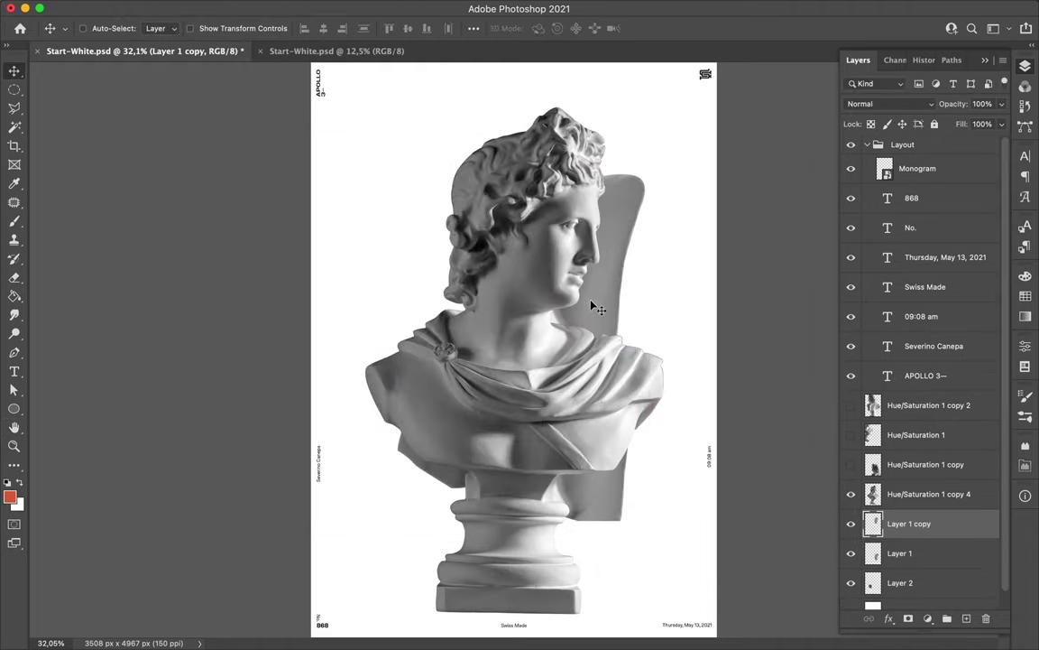
# Step: Show the Hue/Saturation 1 copy bust and move it up and left
pyautogui.click(851, 463)
pyautogui.click(925, 463)
pyautogui.moveTo(563, 426); pyautogui.dragTo(503, 294)
# Step: Trace around the head and copy it onto a new layer, Layer 3
pyautogui.press('p')
pyautogui.click(355, 214)
pyautogui.moveTo(394, 241)
pyautogui.mouseDown()
pyautogui.moveTo(514, 190)
pyautogui.moveTo(587, 298)
pyautogui.mouseUp()
pyautogui.click(185, 28)
pyautogui.press('Return')
pyautogui.hotkey('ctrl', 'j')
# Step: Hide the copy bust, shrink the Layer 3 head, and place it below the main bust
pyautogui.press('v')
pyautogui.click(851, 494)
pyautogui.hotkey('ctrl', 't')
pyautogui.moveTo(464, 433); pyautogui.dragTo(557, 348)
pyautogui.press('Return')
pyautogui.moveTo(901, 464); pyautogui.dragTo(939, 537)
pyautogui.moveTo(596, 315); pyautogui.dragTo(618, 365)
# Step: Show the Hue/Saturation 1 bust and center it on the poster
pyautogui.click(851, 434)
pyautogui.click(921, 435)
pyautogui.moveTo(586, 270); pyautogui.dragTo(560, 379)
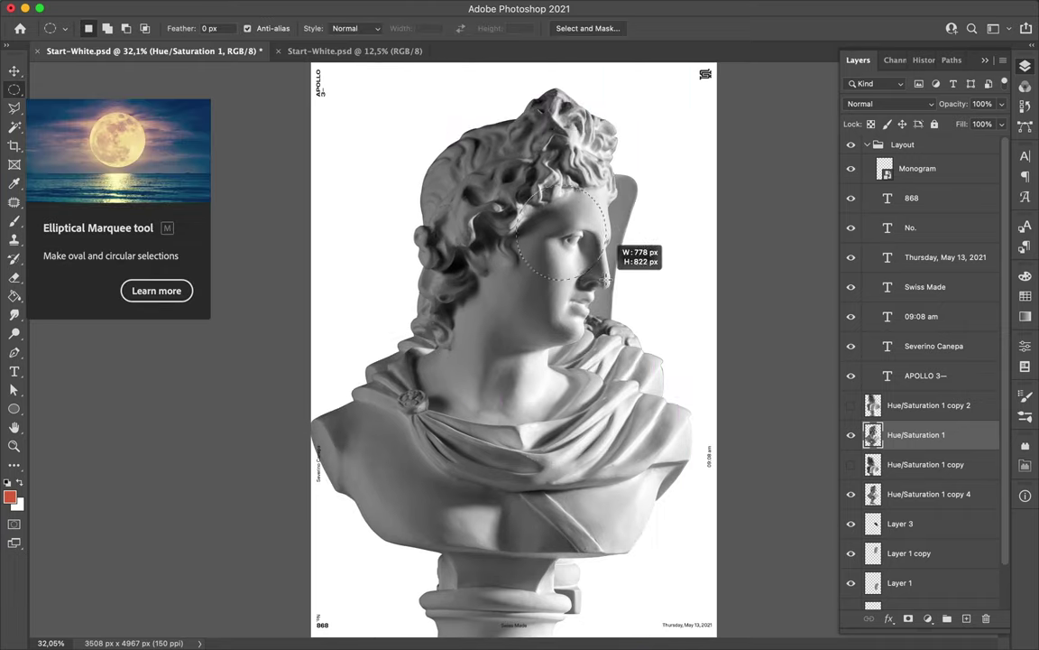
# Step: Copy the circled eye onto Layer 4 and enlarge the Hue/Saturation 1 copy 3 bust
pyautogui.hotkey('ctrl', 'shift', 'alt', 'e')
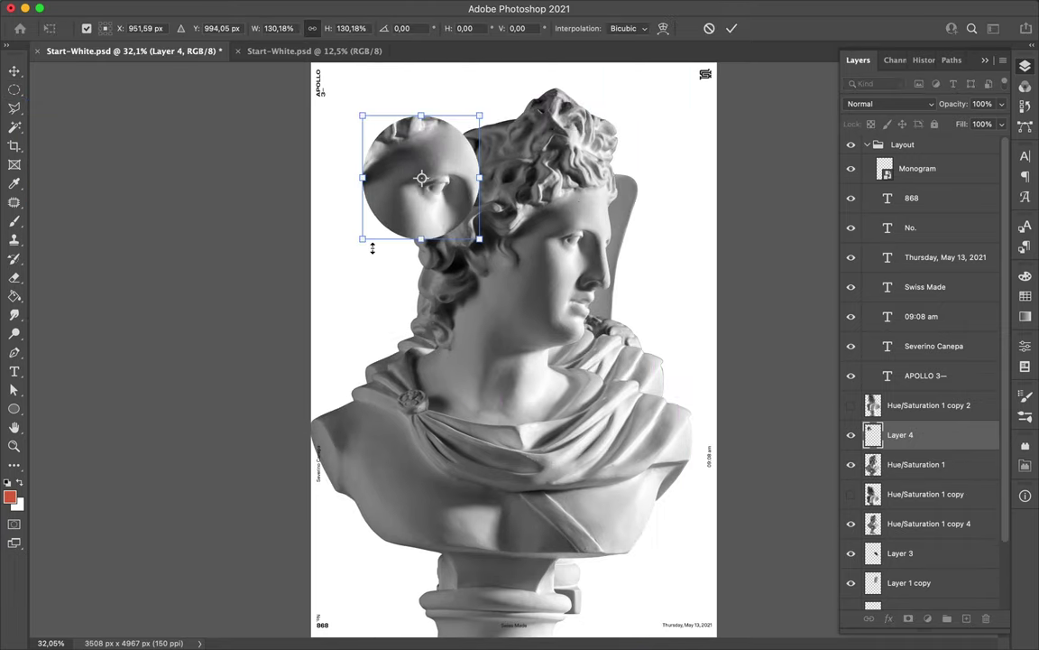
pyautogui.hotkey('ctrl', 't')
pyautogui.moveTo(523, 225); pyautogui.dragTo(550, 235)
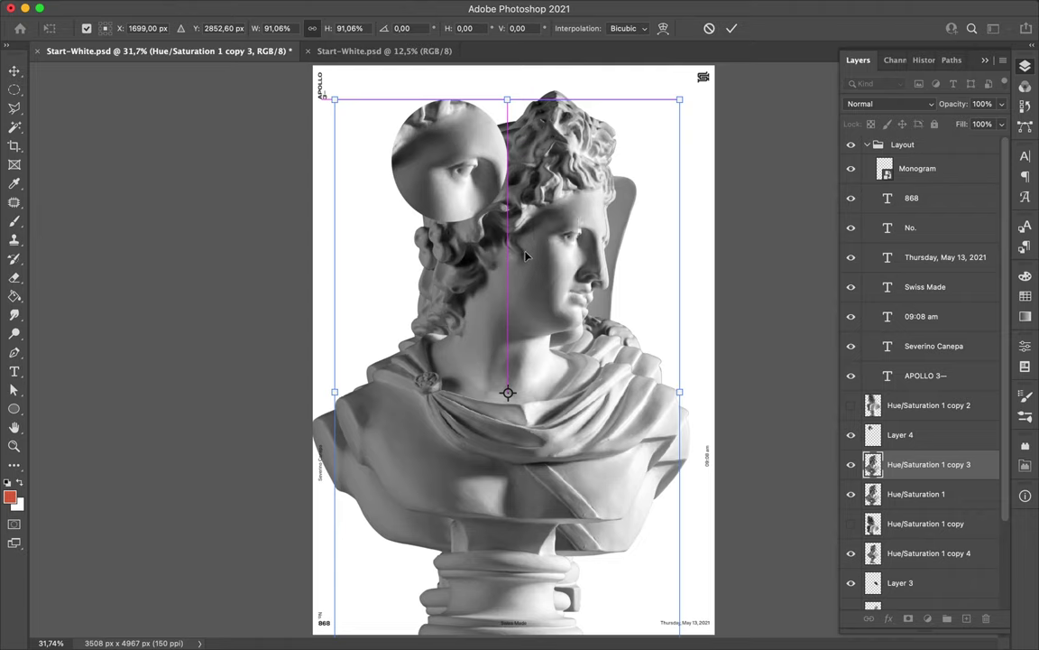
pyautogui.press('Return')
pyautogui.click(731, 8)
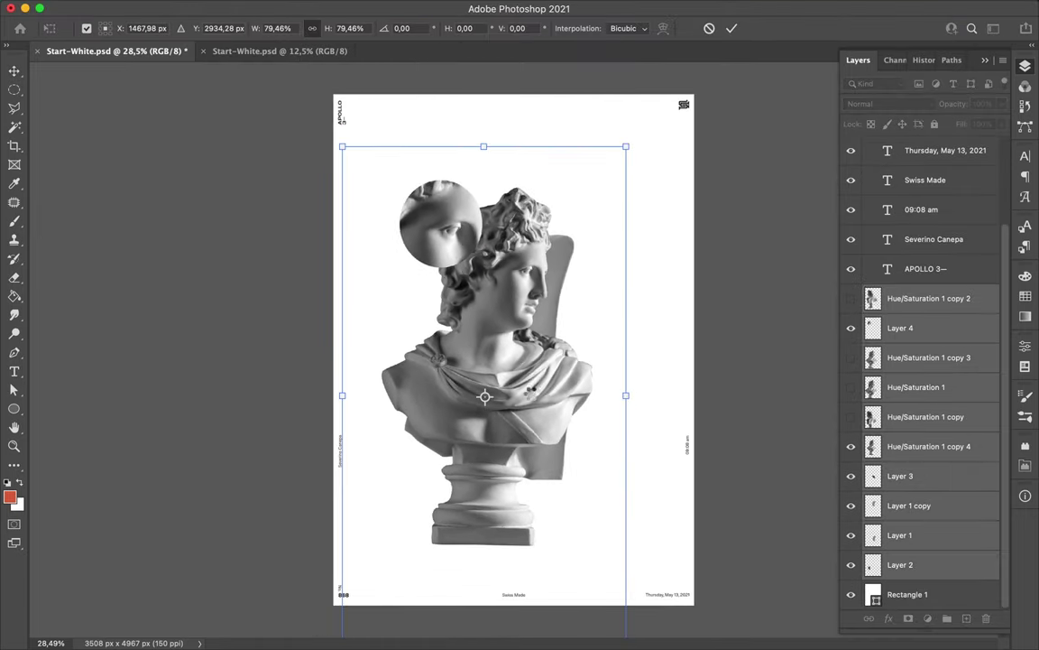
# Step: Trace the main bust's shoulder and copy it onto a new layer, Layer 5
pyautogui.press('Return')
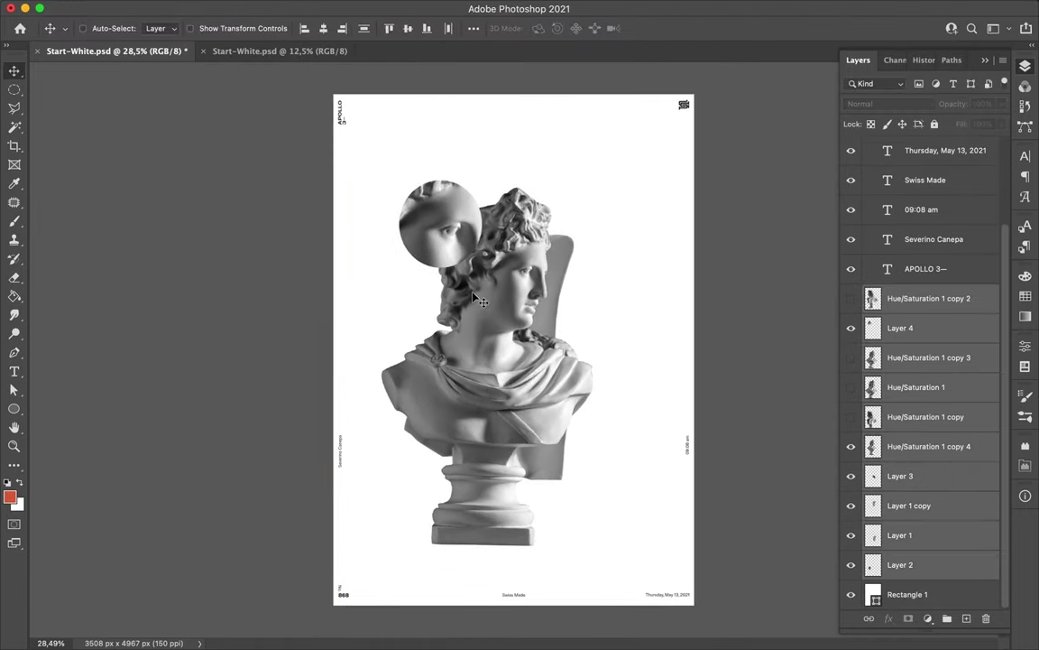
pyautogui.scroll(3, 323, 359)
pyautogui.keyDown('ctrl'); pyautogui.click(379, 360); pyautogui.keyUp('ctrl')
pyautogui.press('p')
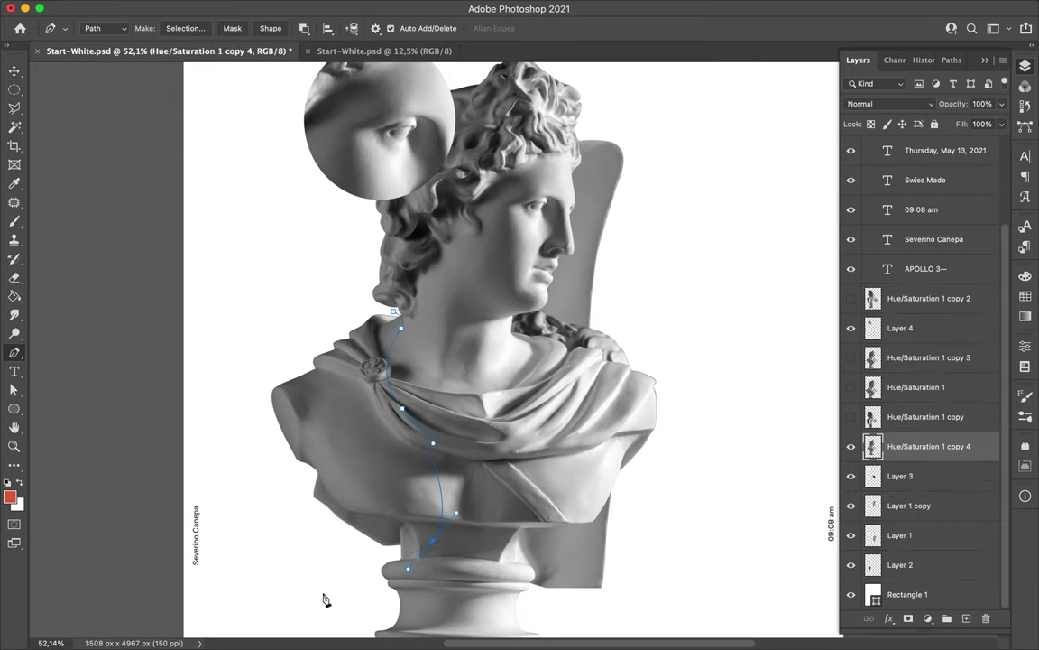
pyautogui.hotkey('ctrl', 'j')
pyautogui.hotkey('ctrl', 't')
# Step: Move the copied shoulder left and duplicate and rotate the wing to fan out a second one
pyautogui.press('Return')
pyautogui.moveTo(361, 388); pyautogui.dragTo(336, 307)
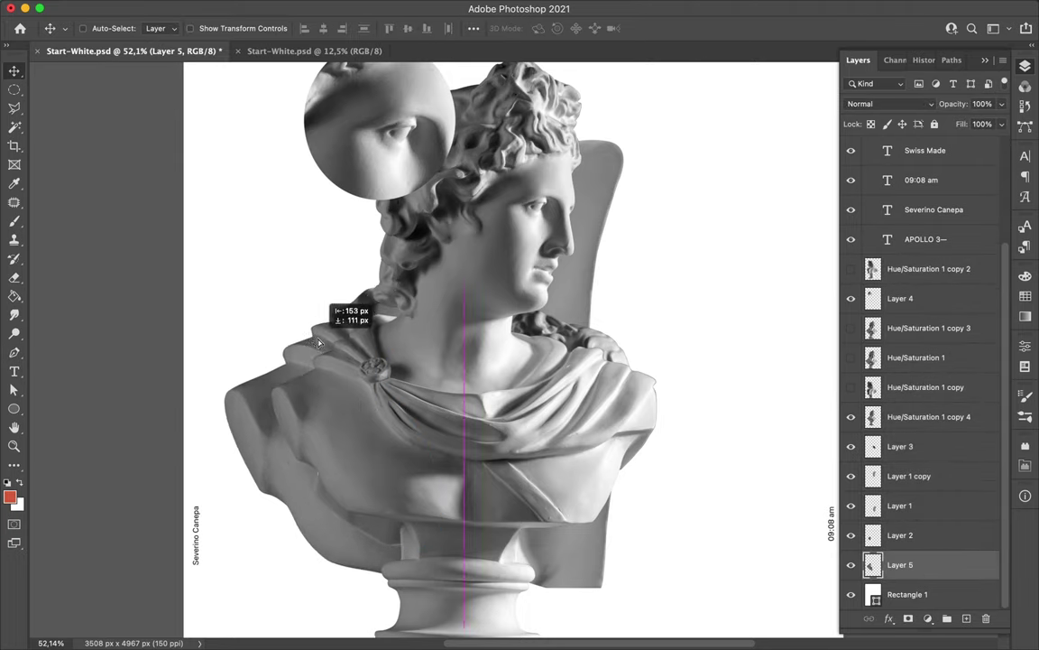
pyautogui.scroll(-2, 430, 239)
pyautogui.hotkey('ctrl', 't')
pyautogui.press('Return')
pyautogui.moveTo(530, 212)
pyautogui.mouseDown()
pyautogui.moveTo(580, 244)
pyautogui.moveTo(569, 271)
pyautogui.mouseUp()
pyautogui.hotkey('ctrl', 't')
pyautogui.press('Return')
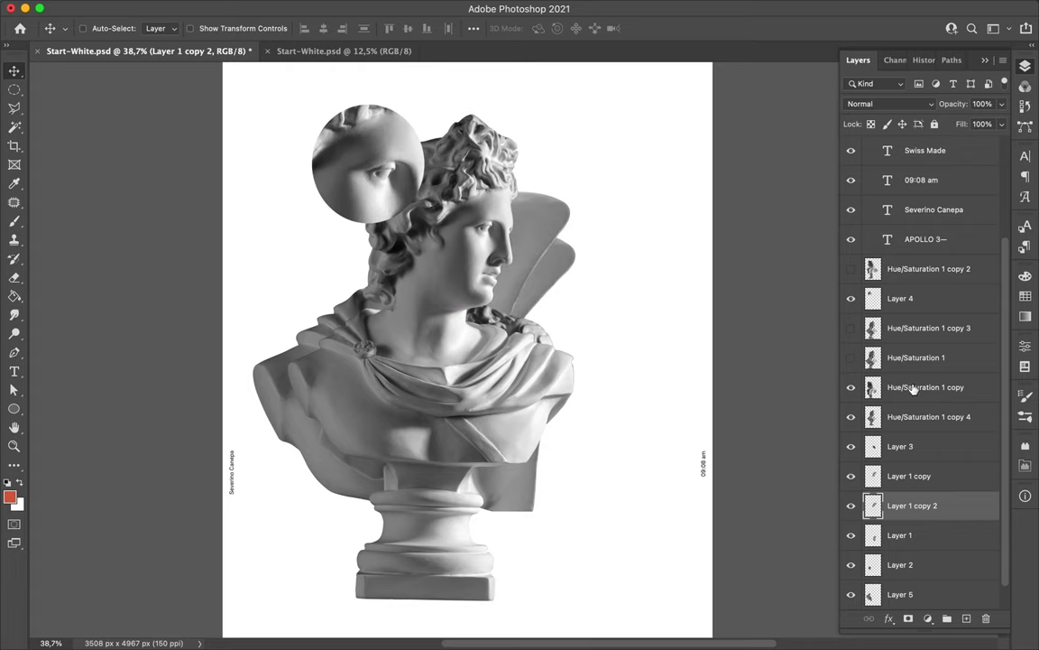
# Step: Trace a curved piece from the Hue/Saturation 1 copy bust and copy it onto Layer 6
pyautogui.click(913, 388)
pyautogui.press('p')
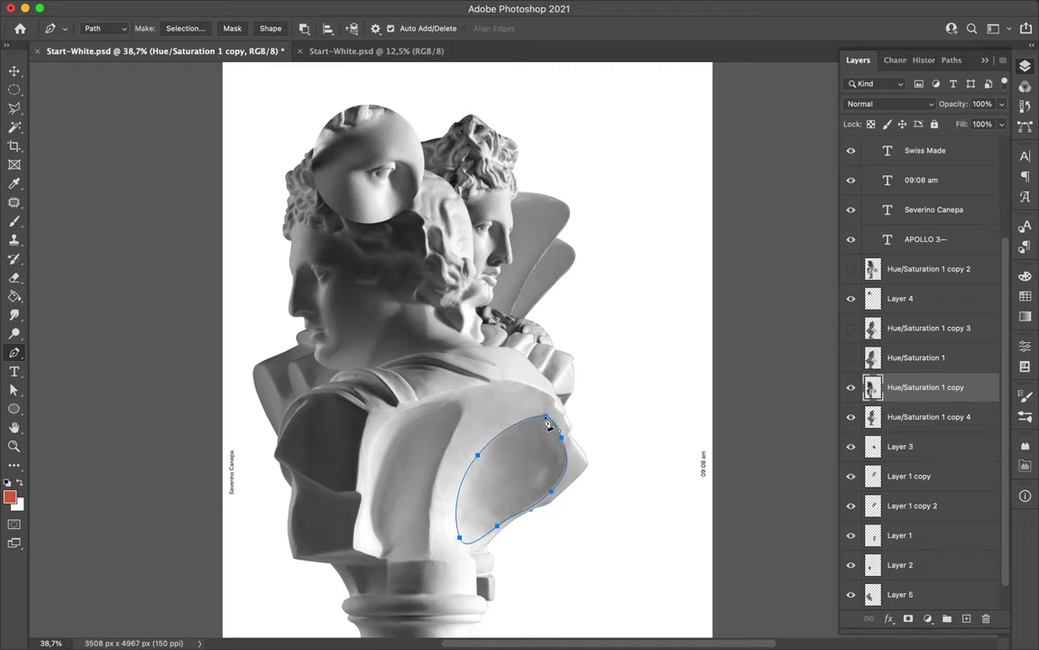
pyautogui.rightClick(548, 490)
pyautogui.click(595, 580)
pyautogui.click(600, 258)
pyautogui.hotkey('ctrl', 'j')
# Step: Hide the copy bust and move Layer 6 to the upper left, below Layer 3
pyautogui.press('v')
pyautogui.click(851, 416)
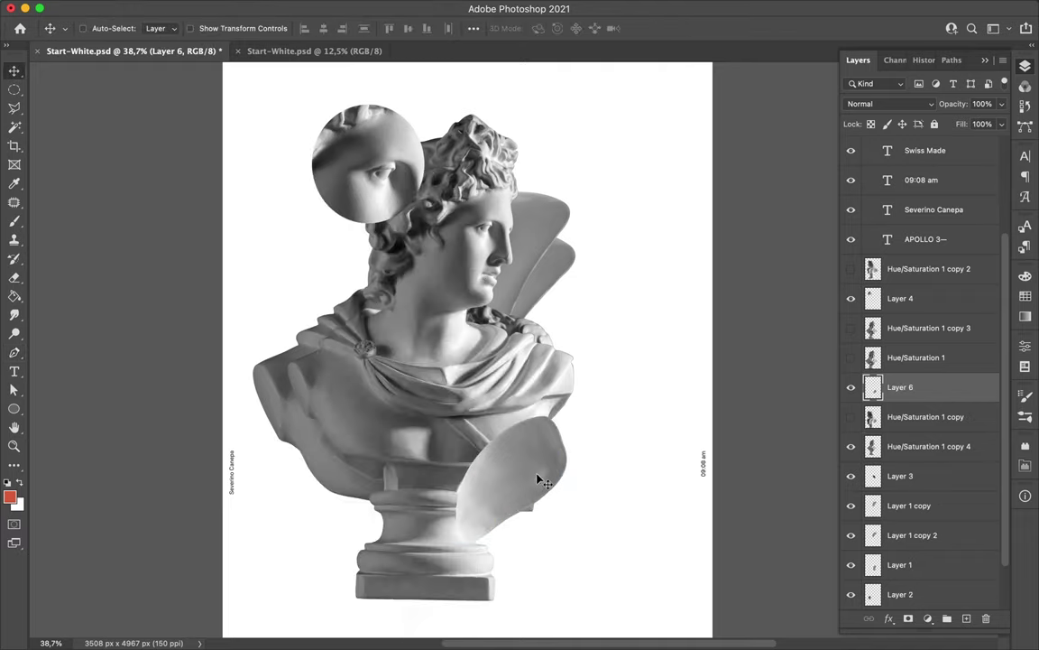
pyautogui.moveTo(541, 481); pyautogui.dragTo(405, 301)
pyautogui.moveTo(919, 491); pyautogui.dragTo(919, 493)
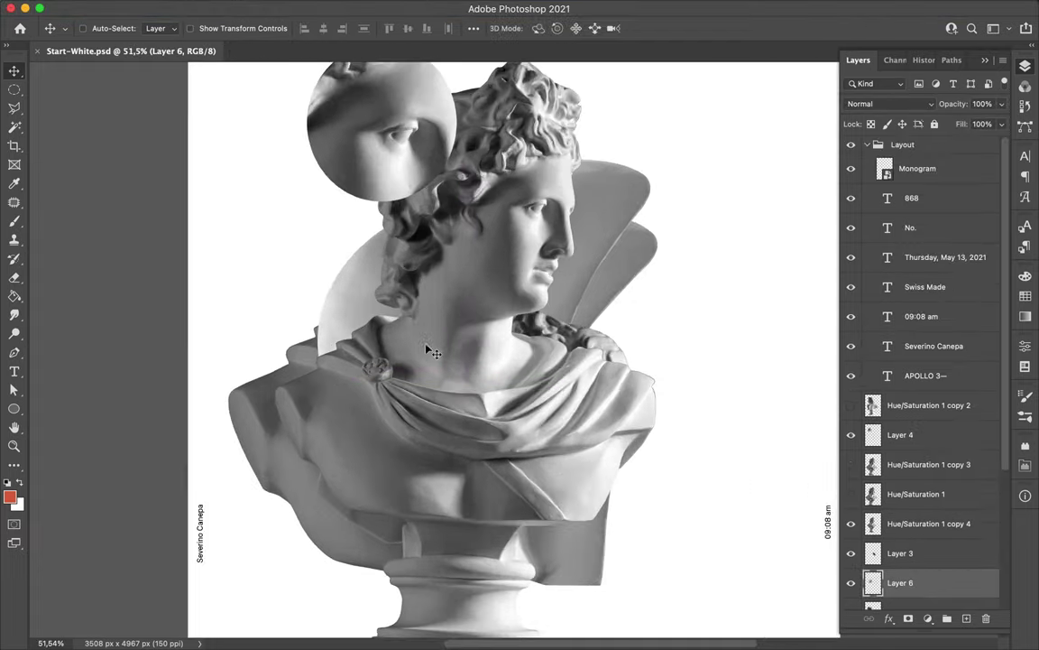
pyautogui.click(422, 344)
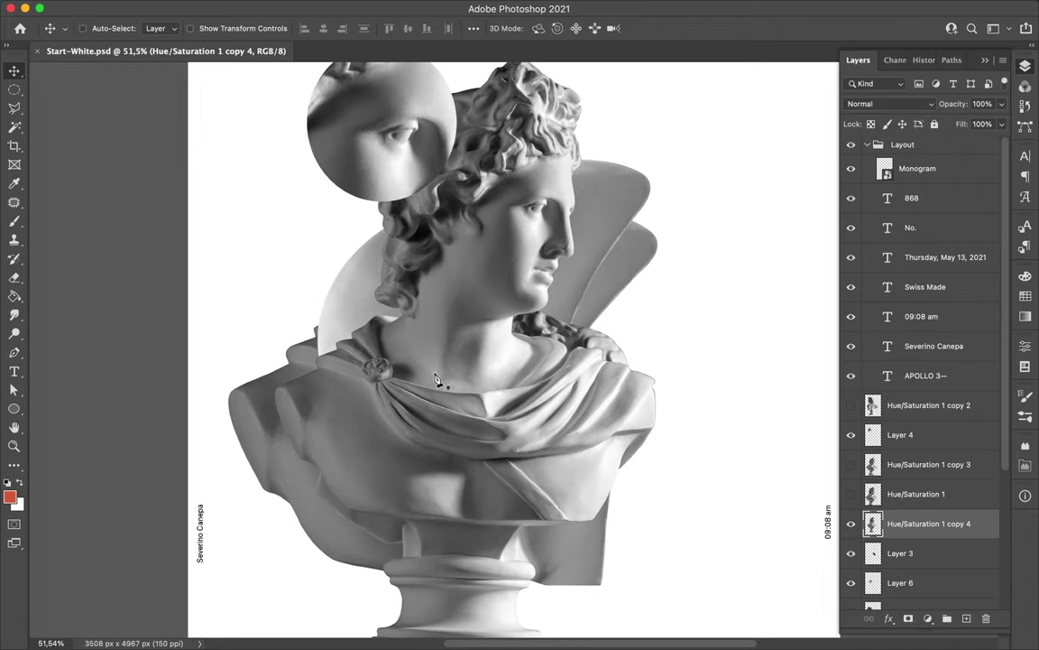
# Step: Copy the traced neck area onto Layer 7 and add an empty Layer 8 below it
pyautogui.moveTo(14, 352); pyautogui.dragTo(55, 345)
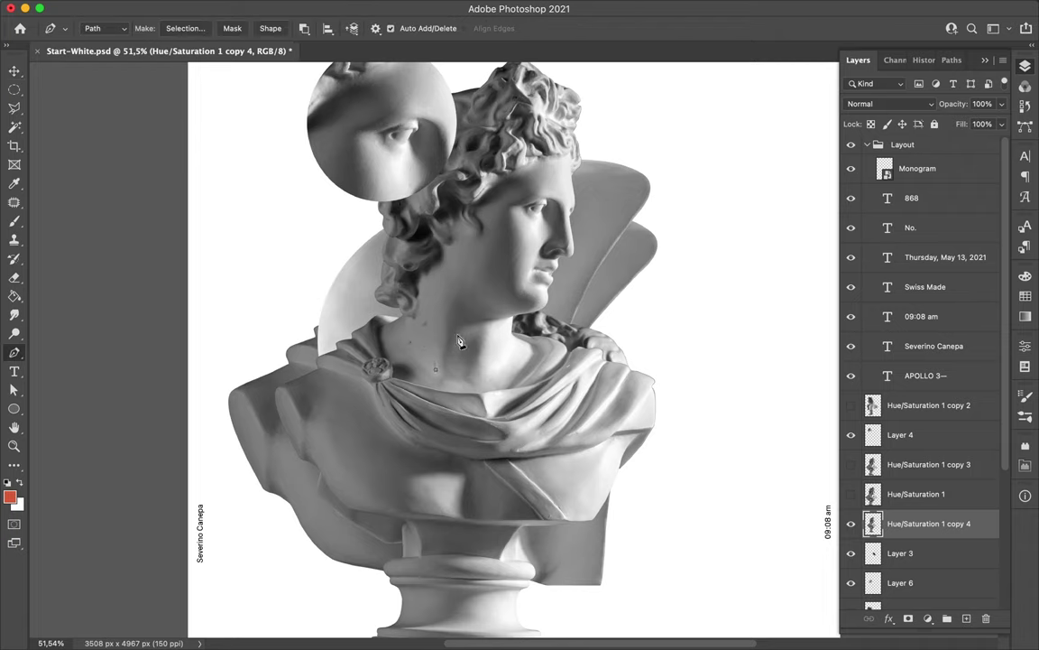
pyautogui.click(180, 28)
pyautogui.press('Return')
pyautogui.click(966, 618)
pyautogui.keyDown('ctrl'); pyautogui.click(967, 619); pyautogui.keyUp('ctrl')
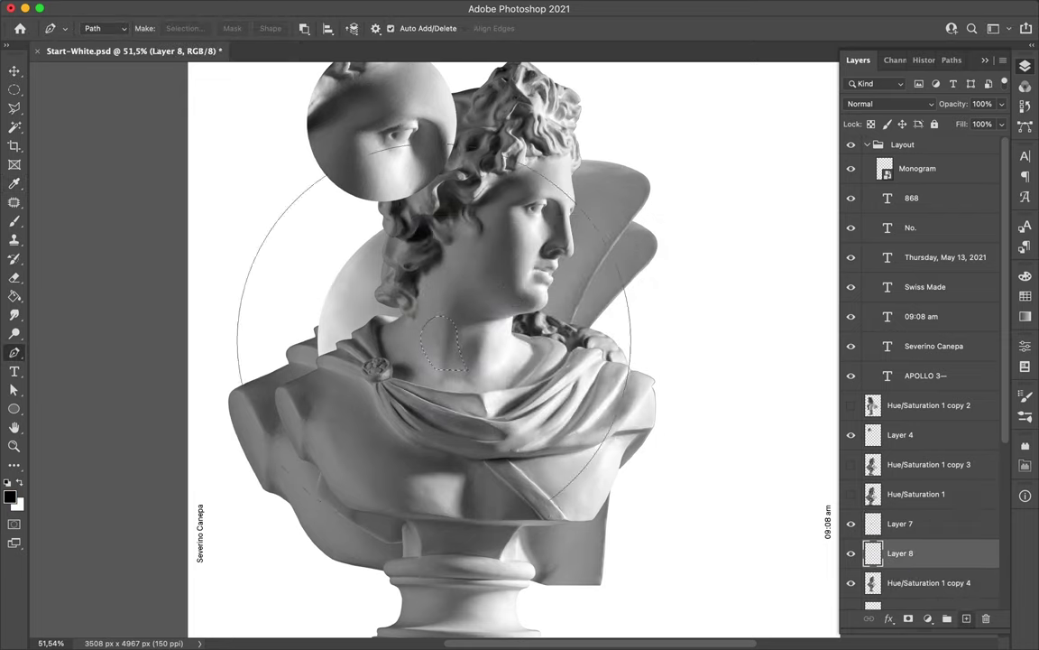
# Step: Paint a shadow around the neck on Layer 8 and Gaussian-blur it 67.8 pixels
pyautogui.press('b')
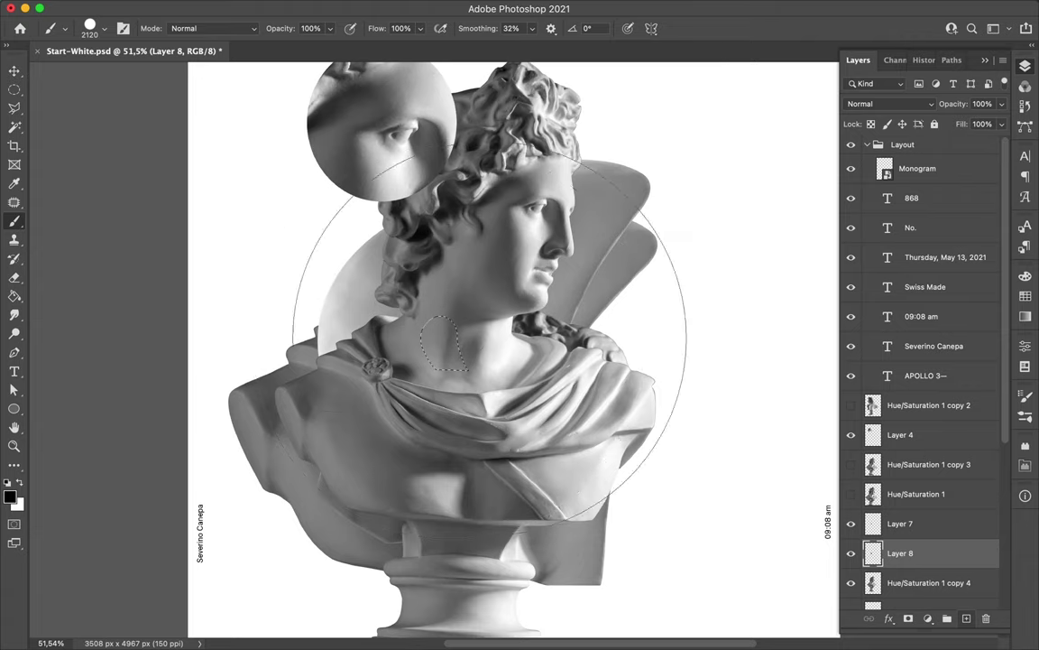
pyautogui.press('v')
pyautogui.press('m')
pyautogui.hotkey('ctrl', 'alt', 'f')
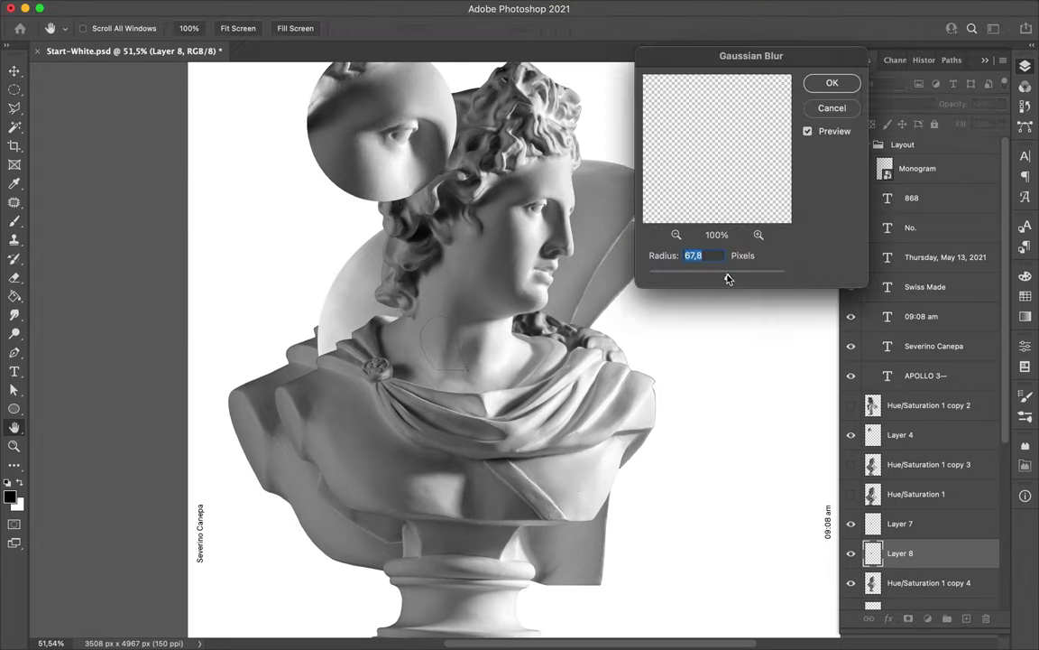
pyautogui.press('Return')
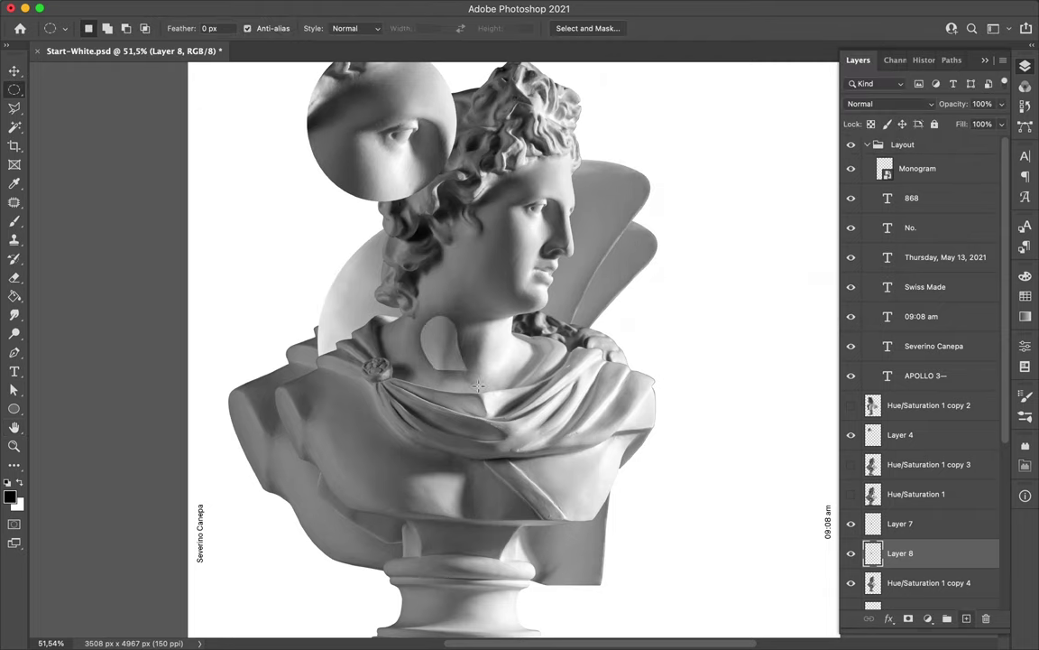
# Step: Select the Eraser and check its size and hardness options
pyautogui.press('e')
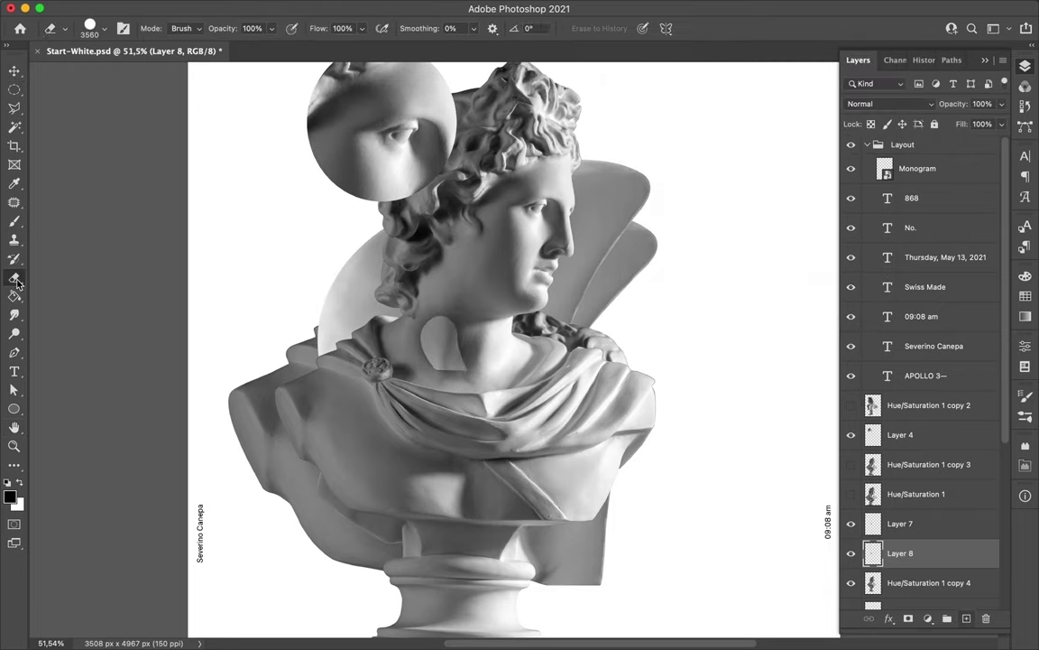
pyautogui.rightClick(500, 382)
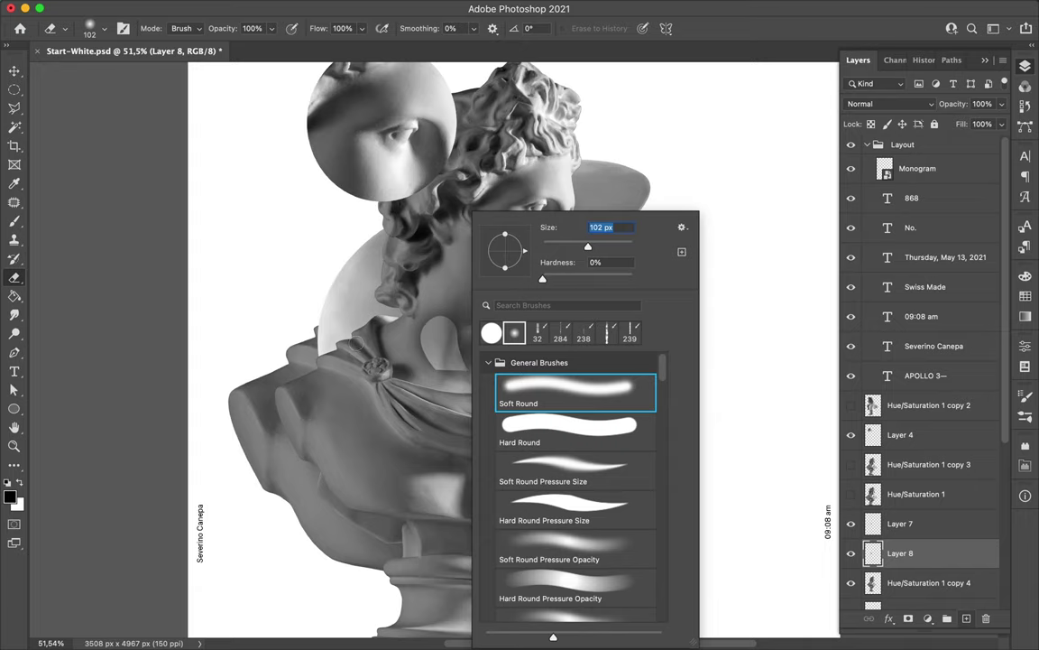
pyautogui.press('Escape')
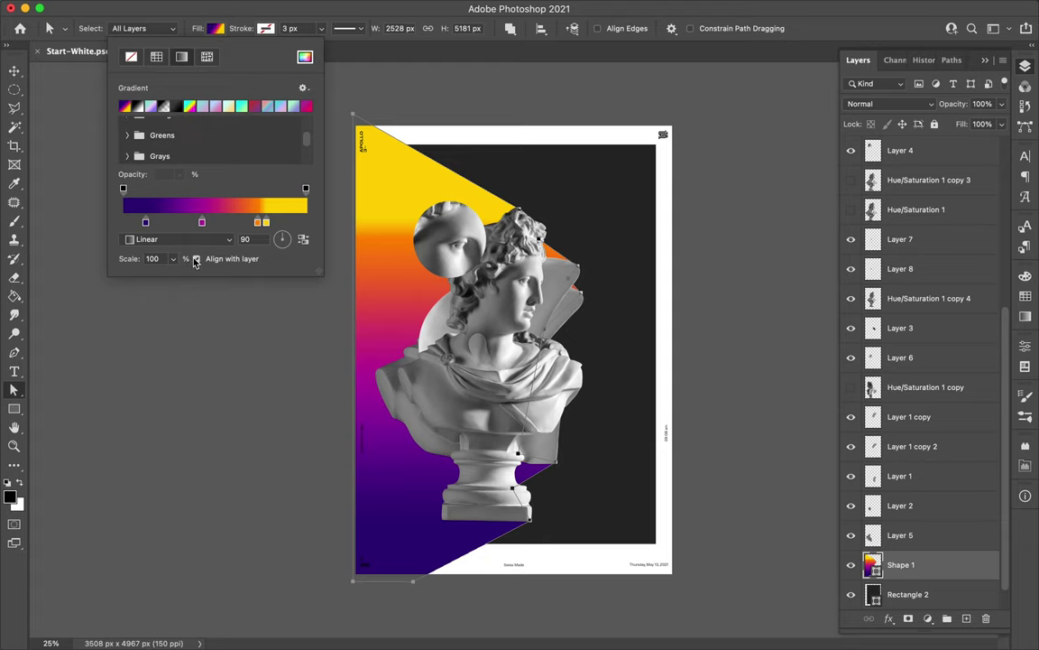
# Step: Shift the yellow gradient stop toward orange and set the gradient angle to 87
pyautogui.moveTo(266, 221)
pyautogui.mouseDown()
pyautogui.moveTo(298, 224)
pyautogui.moveTo(285, 238)
pyautogui.mouseUp()
pyautogui.click(225, 239)
pyautogui.click(226, 240)
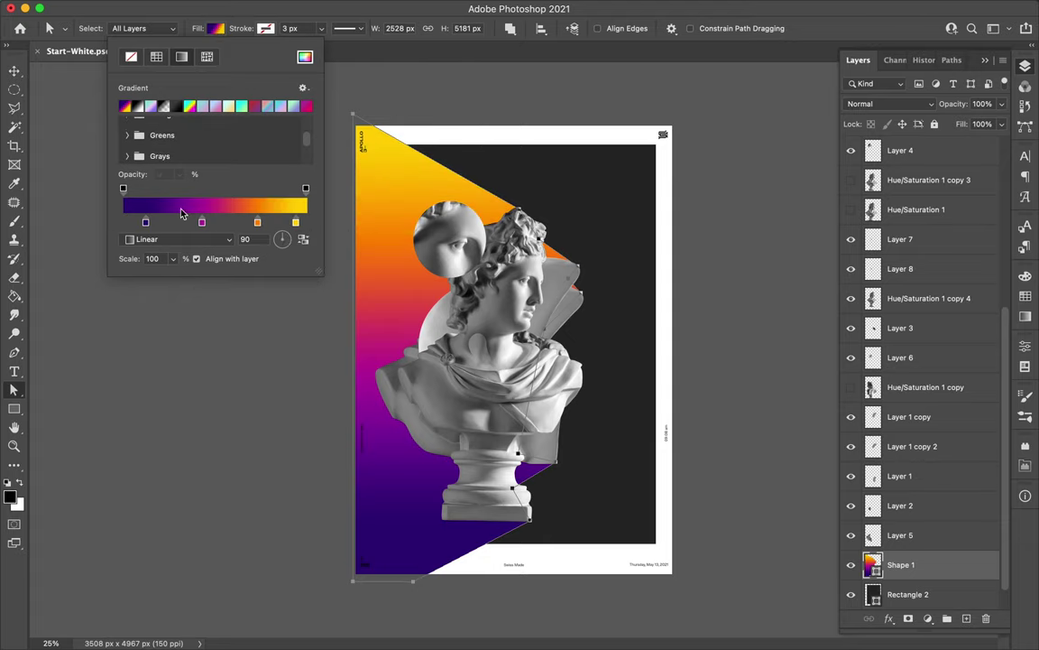
pyautogui.click(305, 279)
# Step: Duplicate Shape 1, Liquify the copy to swirl orange into magenta, and begin a shoulder shape
pyautogui.press('v')
pyautogui.hotkey('ctrl', 'j')
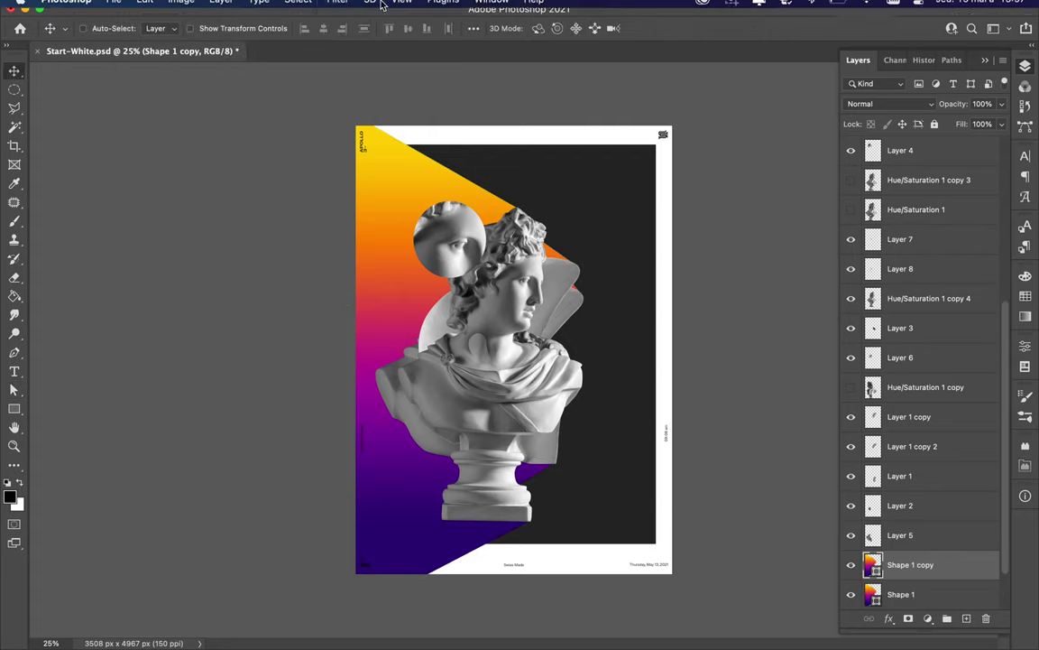
pyautogui.hotkey('shift', 'ctrl', 'x')
pyautogui.click(535, 250)
pyautogui.moveTo(252, 162)
pyautogui.mouseDown()
pyautogui.moveTo(279, 235)
pyautogui.moveTo(267, 136)
pyautogui.moveTo(276, 153)
pyautogui.mouseUp()
pyautogui.moveTo(207, 415); pyautogui.dragTo(209, 420)
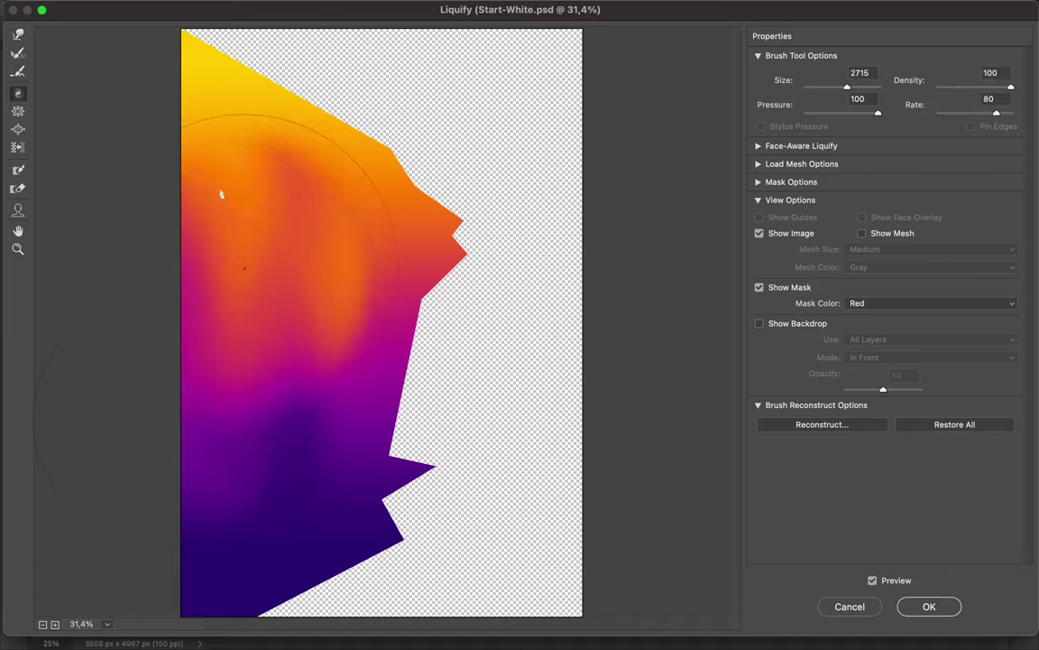
pyautogui.press('Return')
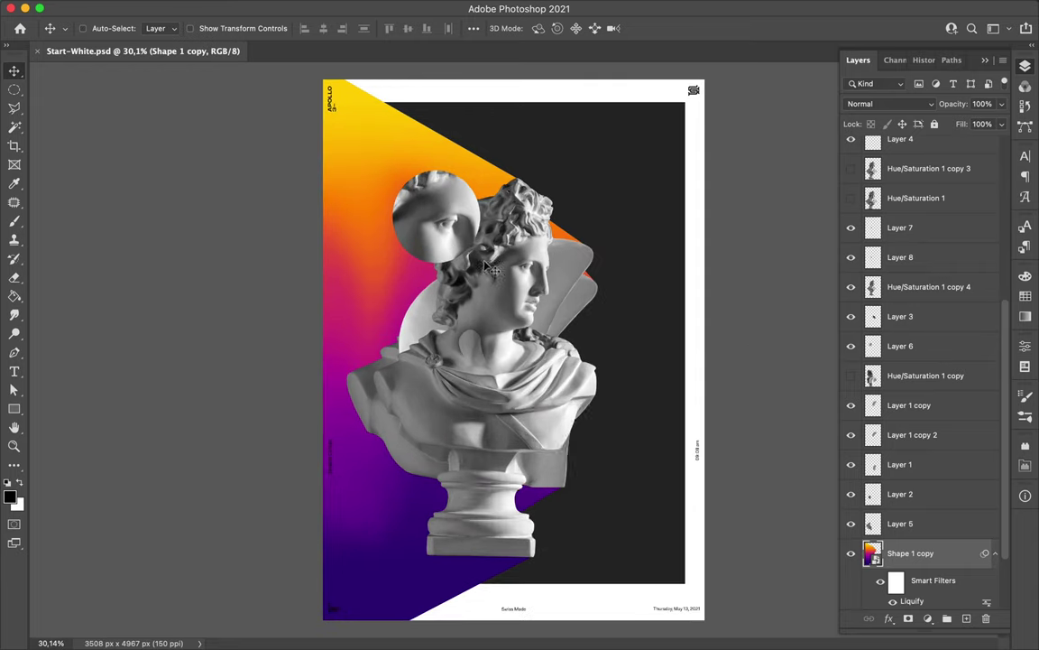
pyautogui.press('p')
pyautogui.click(451, 419)
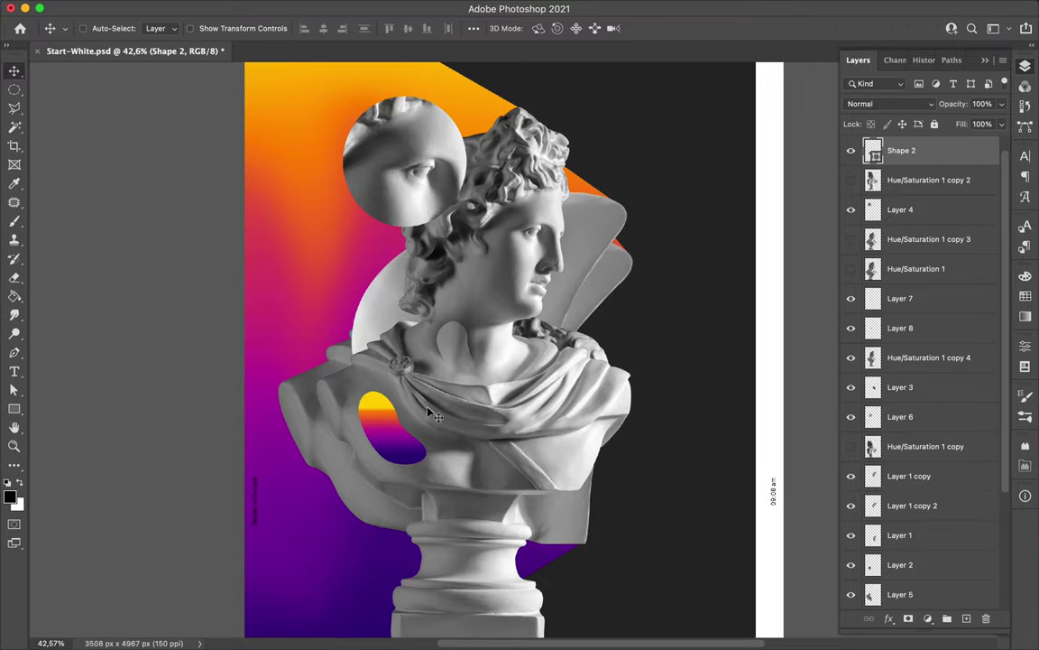
# Step: Lower the gradient oval's fill to 29% and set its blend mode to Overlay
pyautogui.click(889, 104)
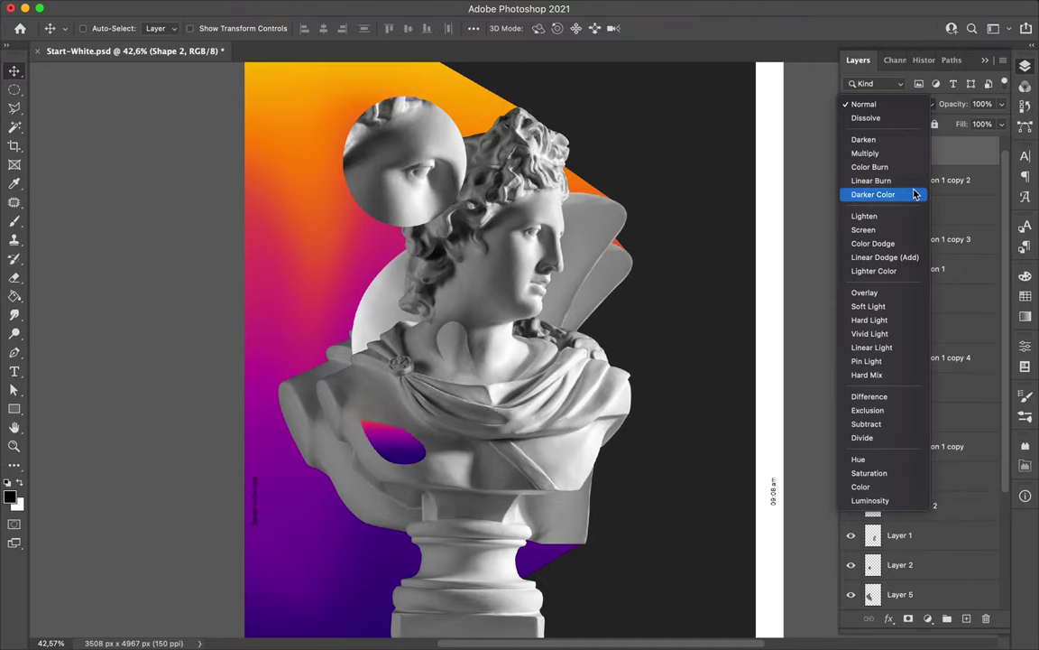
pyautogui.press('Escape')
pyautogui.moveTo(1001, 123); pyautogui.dragTo(955, 146)
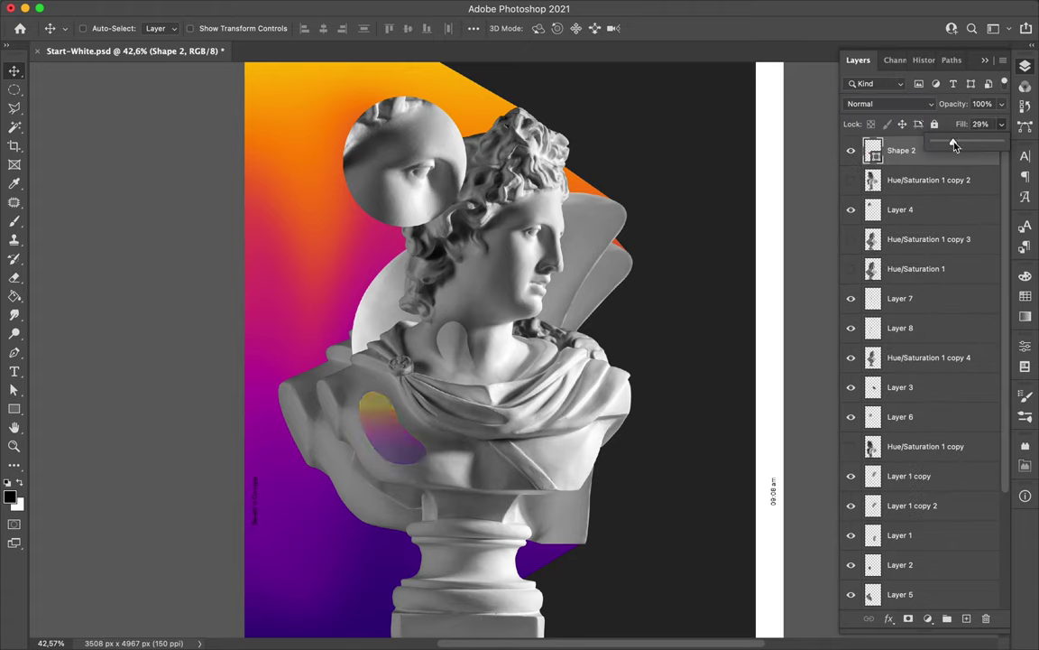
pyautogui.click(889, 103)
pyautogui.click(921, 290)
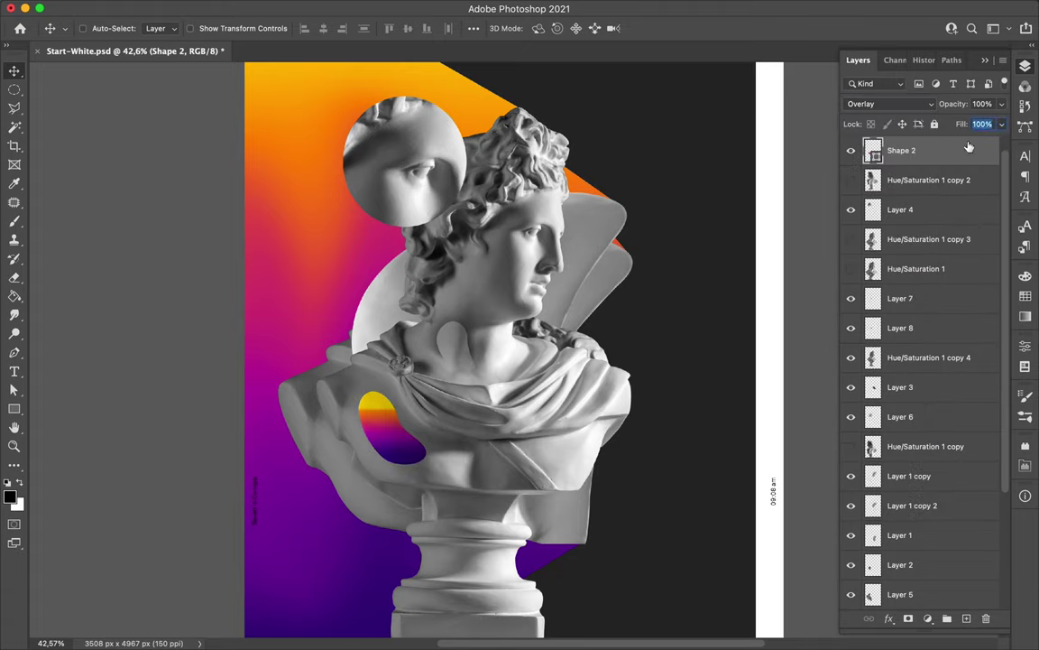
# Step: Duplicate the Layer 4 eye circle and shrink the copy
pyautogui.click(570, 258)
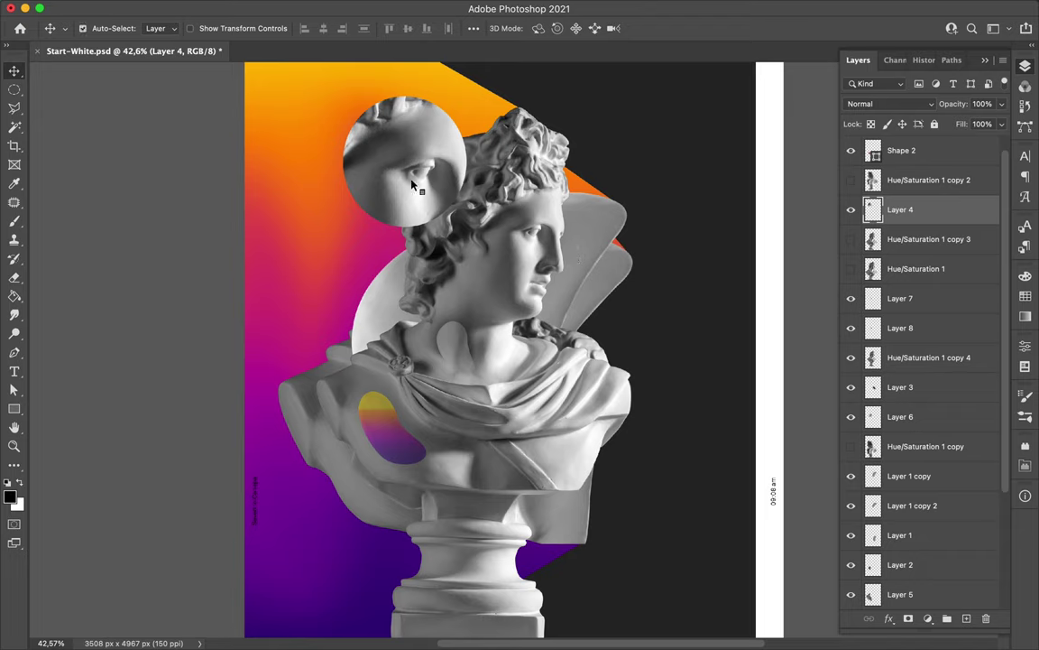
pyautogui.moveTo(412, 185); pyautogui.dragTo(582, 245)
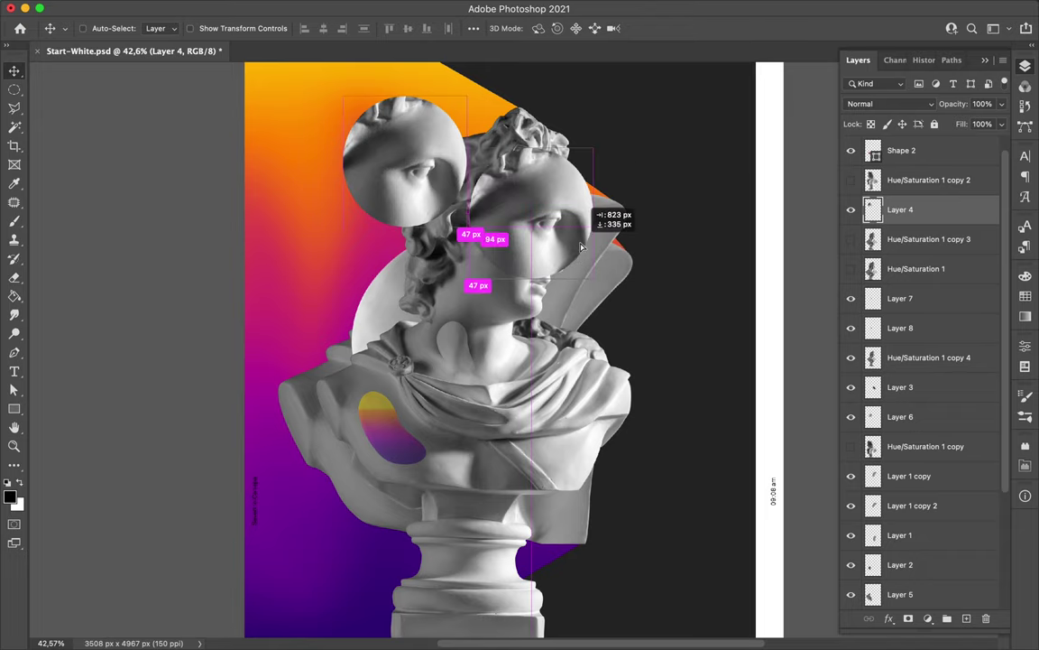
pyautogui.hotkey('ctrl', 't')
pyautogui.moveTo(492, 307); pyautogui.dragTo(525, 257)
pyautogui.press('Return')
# Step: Move the small eye circle down the layer stack and settle it beside the head's right side
pyautogui.moveTo(939, 299); pyautogui.dragTo(588, 252)
pyautogui.click(588, 253)
pyautogui.moveTo(909, 209); pyautogui.dragTo(919, 402)
pyautogui.moveTo(606, 238)
pyautogui.mouseDown()
pyautogui.moveTo(620, 310)
pyautogui.moveTo(651, 346)
pyautogui.mouseUp()
pyautogui.scroll(-5, 920, 361)
pyautogui.moveTo(910, 199)
pyautogui.mouseDown()
pyautogui.moveTo(934, 345)
pyautogui.moveTo(910, 366)
pyautogui.moveTo(894, 316)
pyautogui.mouseUp()
pyautogui.moveTo(613, 325)
pyautogui.mouseDown()
pyautogui.moveTo(598, 307)
pyautogui.moveTo(603, 288)
pyautogui.mouseUp()
pyautogui.scroll(-3, 510, 334)
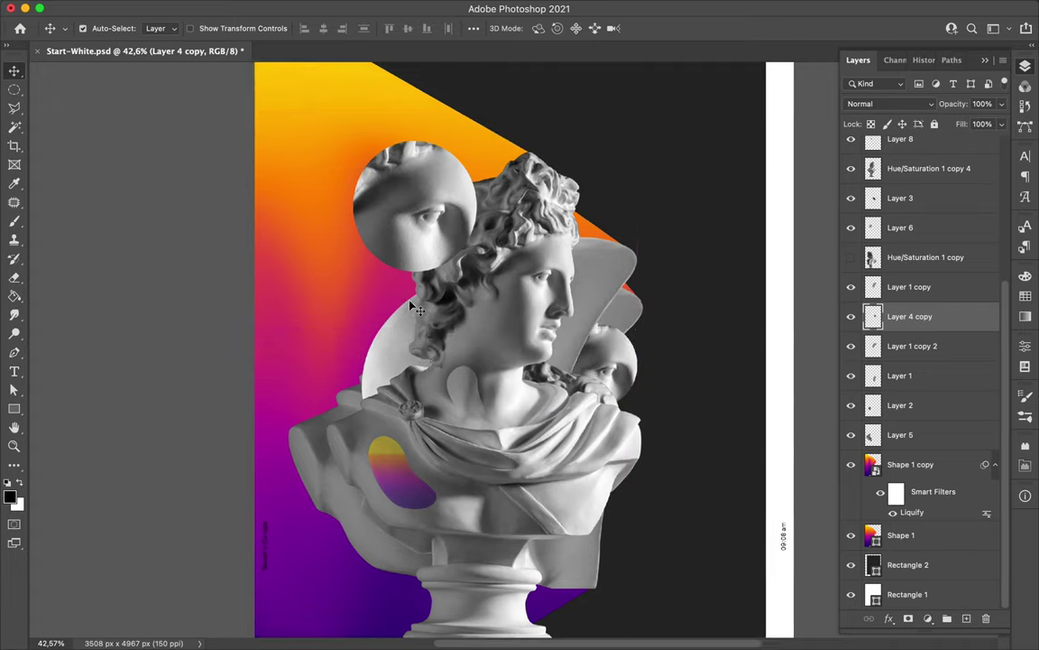
# Step: Draw a bent Pen shape line with no fill and a 55 px purple-to-yellow gradient stroke
pyautogui.click(14, 352)
pyautogui.click(370, 329)
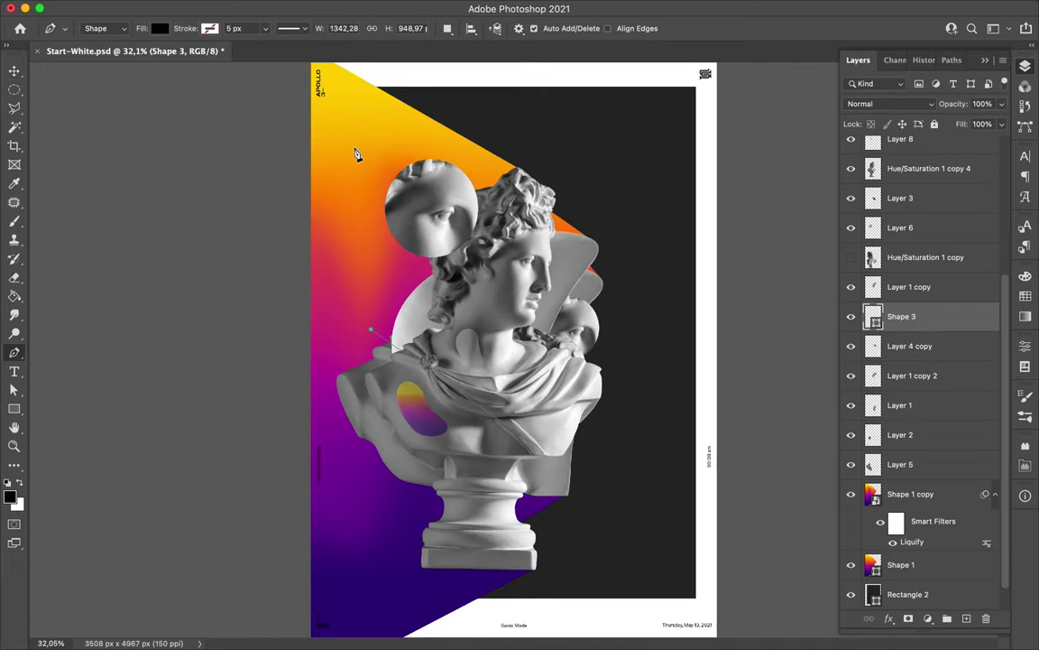
pyautogui.click(160, 28)
pyautogui.click(210, 28)
pyautogui.click(176, 56)
pyautogui.click(118, 107)
pyautogui.click(159, 28)
pyautogui.click(68, 51)
pyautogui.click(209, 28)
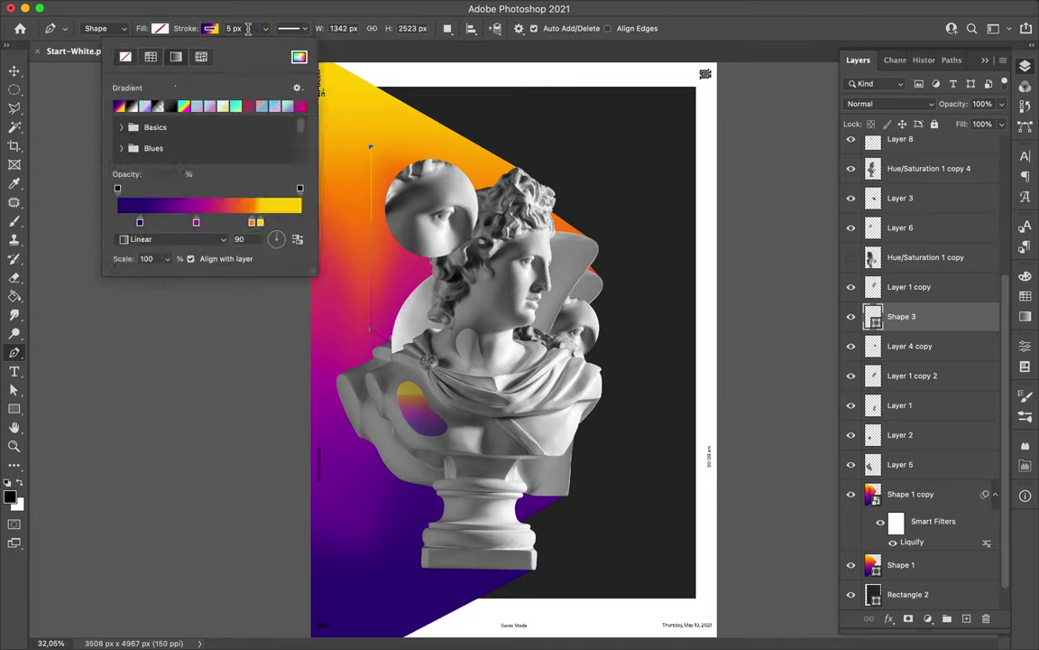
pyautogui.click(236, 28)
pyautogui.write('45')
pyautogui.press('Return')
# Step: Position the gradient line on the left in front of the bust, with a copy offset to its right
pyautogui.press('v')
pyautogui.moveTo(324, 246); pyautogui.dragTo(358, 276)
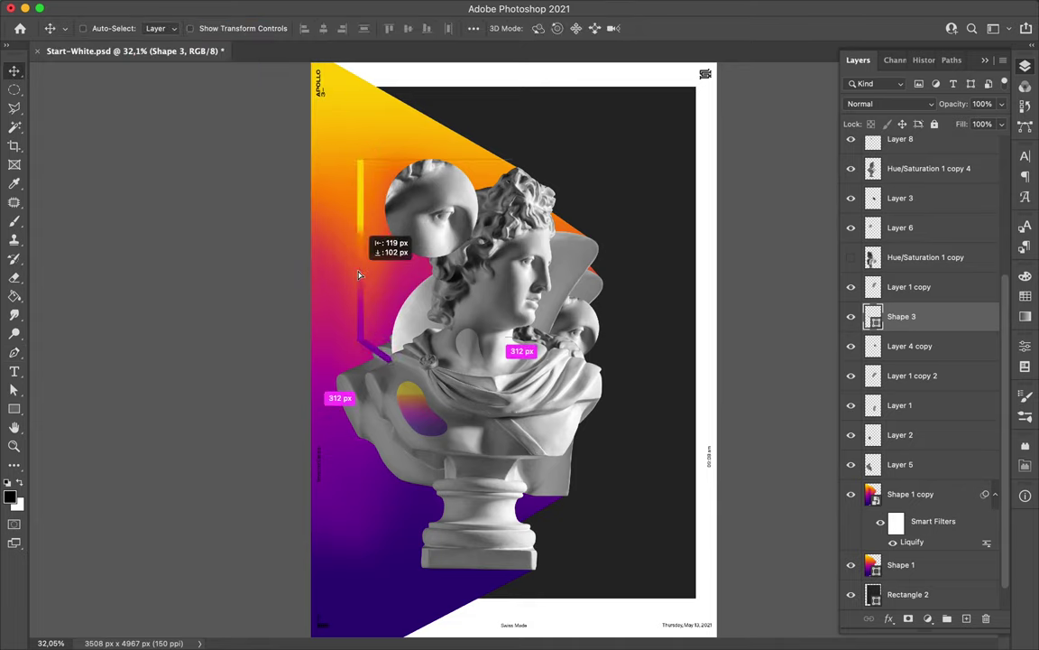
pyautogui.moveTo(901, 316); pyautogui.dragTo(910, 153)
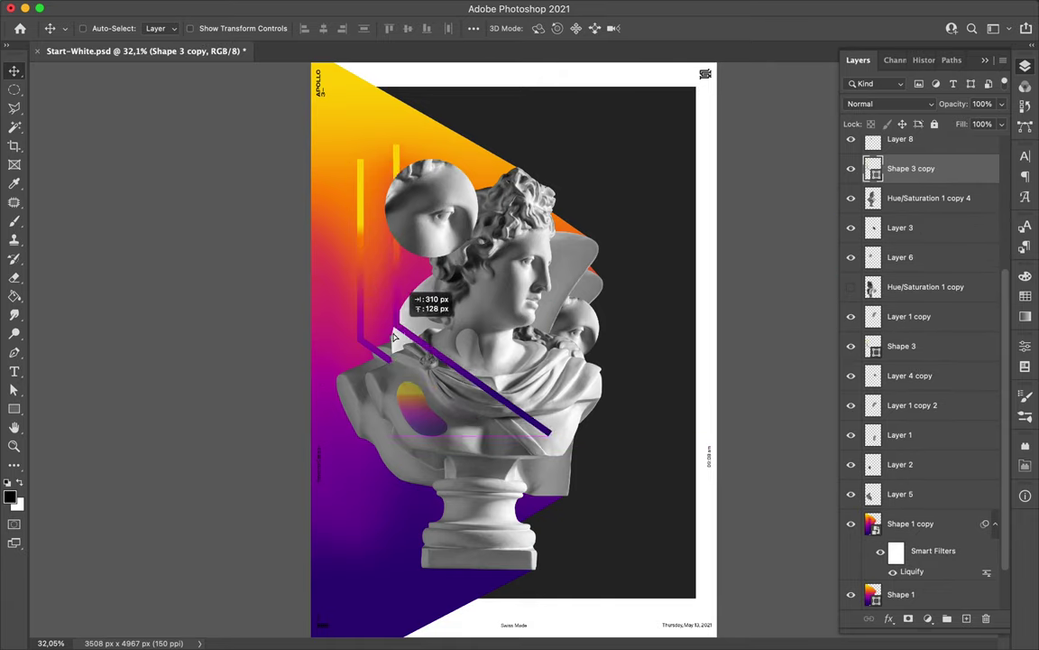
pyautogui.moveTo(432, 340); pyautogui.dragTo(459, 336)
pyautogui.scroll(-2, 388, 161)
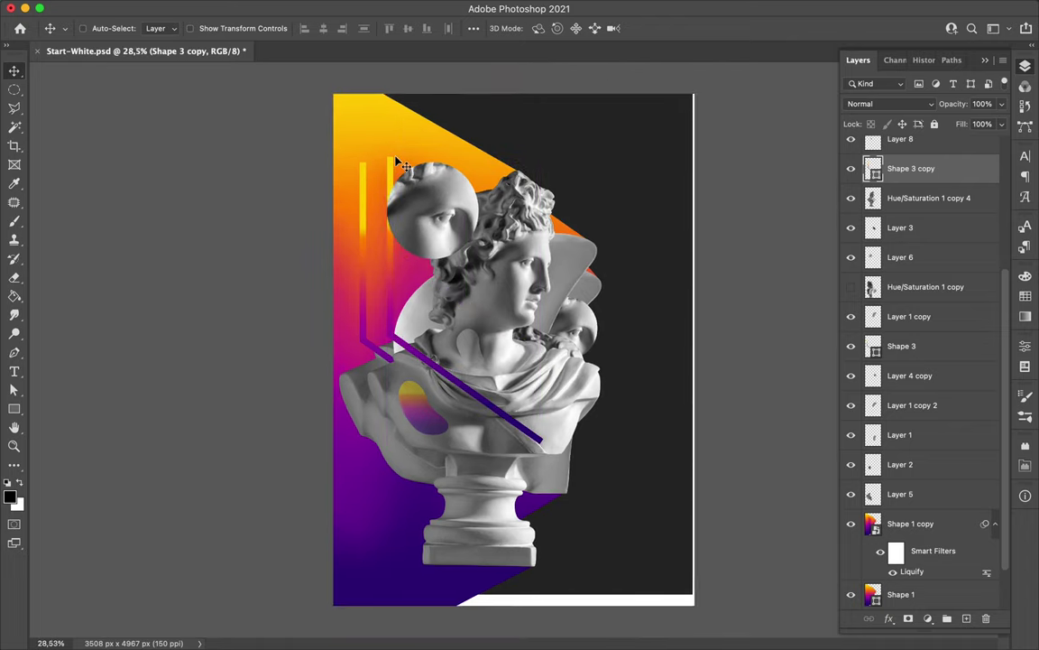
pyautogui.moveTo(544, 440); pyautogui.dragTo(638, 521)
pyautogui.press('super+z')
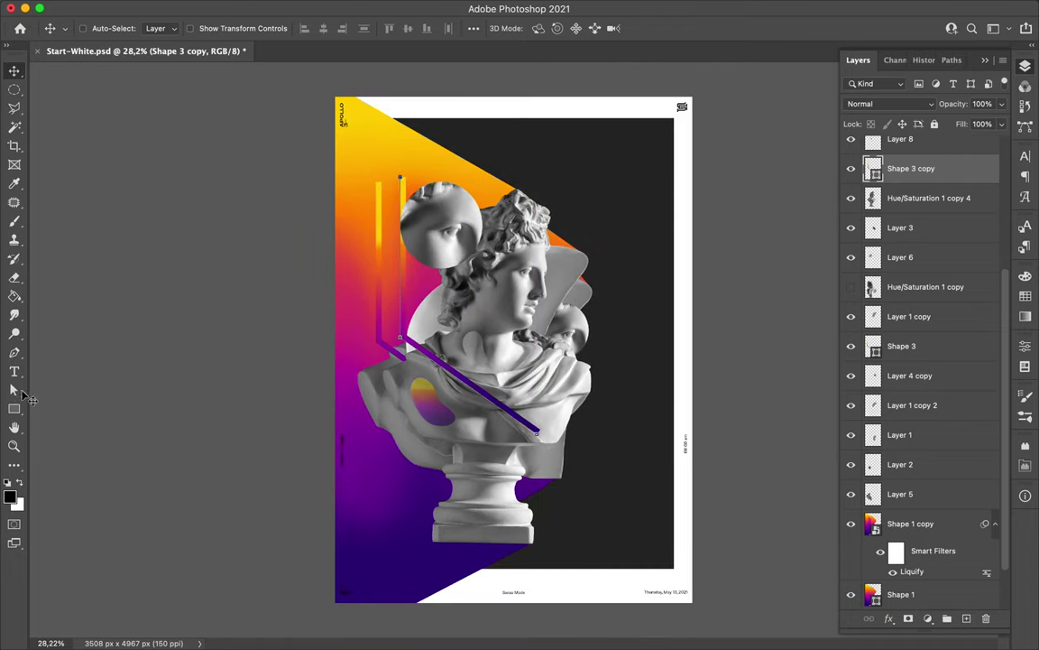
# Step: Select the copied line and duplicate it as Shape 3 copy 2 for rotating
pyautogui.rightClick(13, 389)
pyautogui.click(90, 403)
pyautogui.click(541, 438)
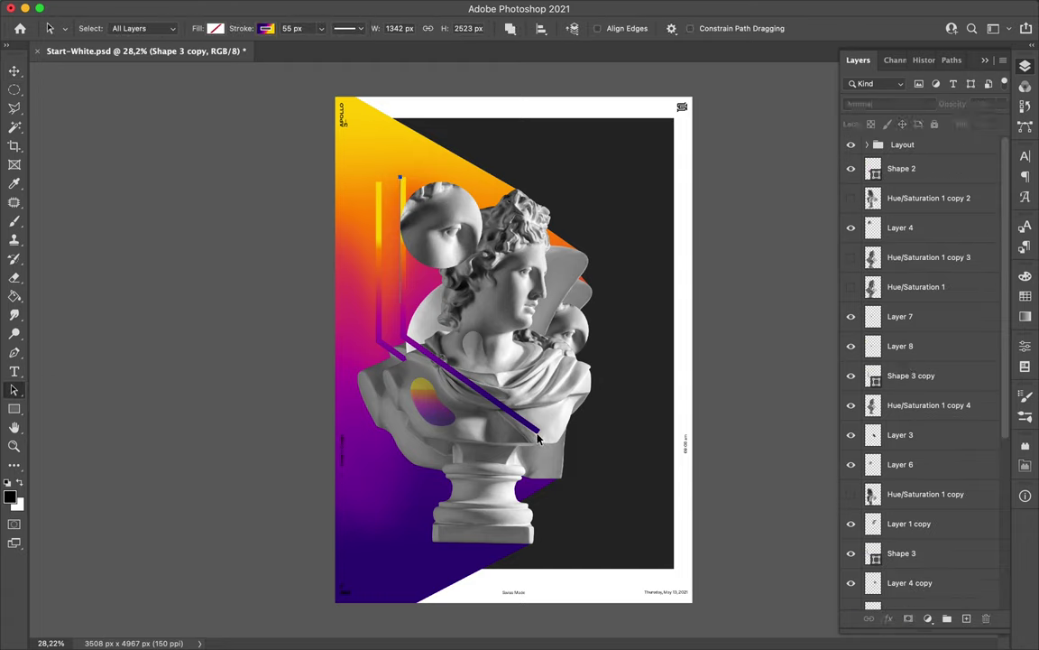
pyautogui.click(539, 438)
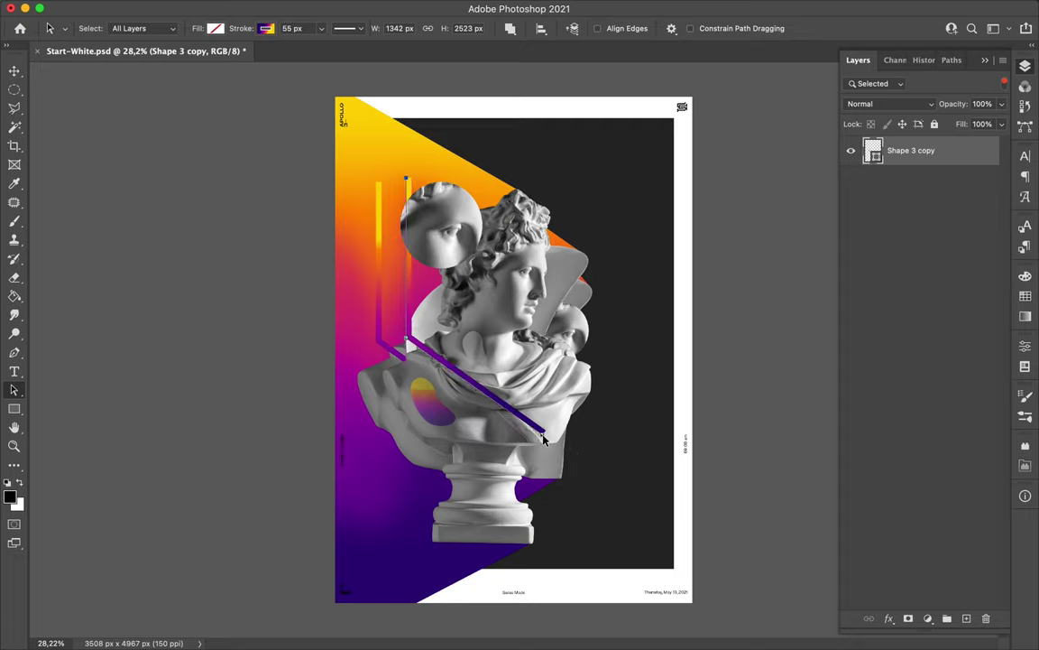
pyautogui.press('v')
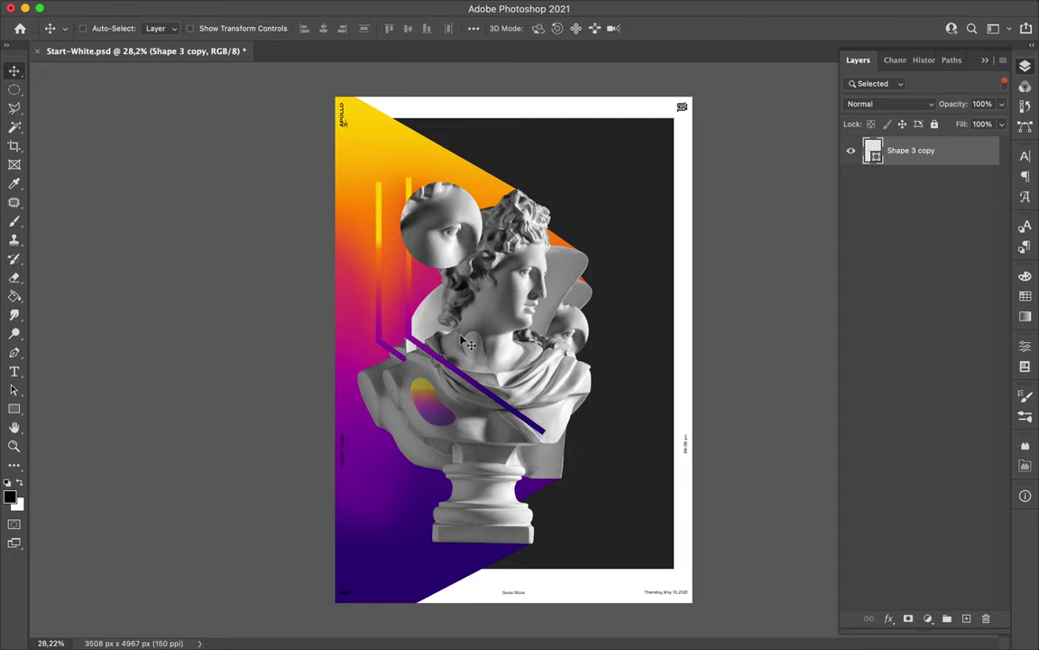
pyautogui.hotkey('ctrl', 'j')
pyautogui.hotkey('ctrl', 't')
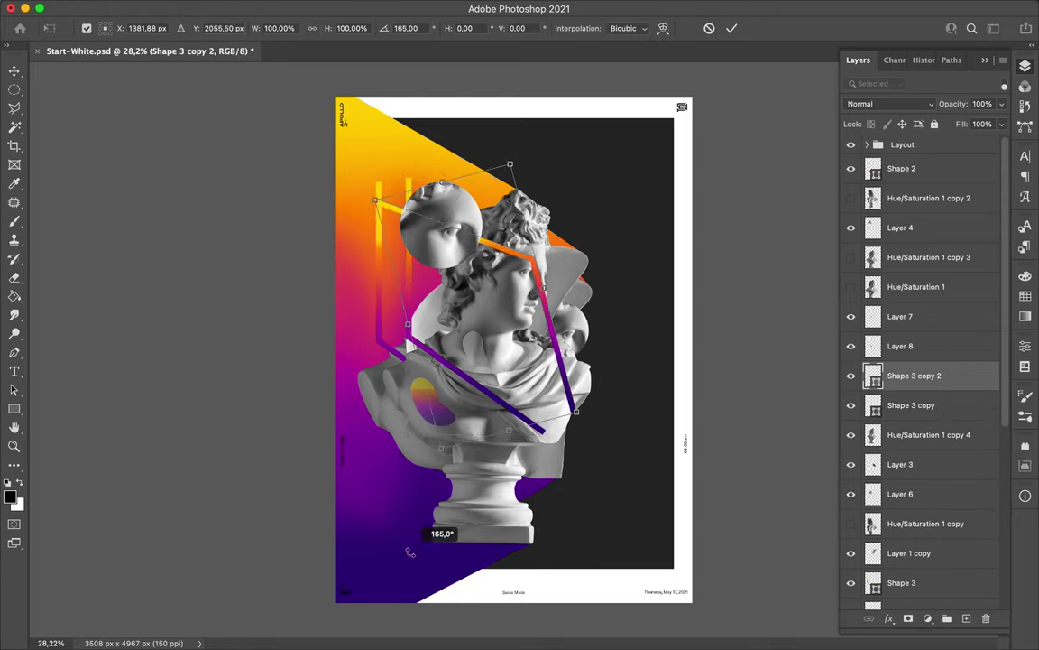
# Step: Rotate the line copy 165° to the upper right and add a small gradient circle
pyautogui.press('Return')
pyautogui.moveTo(505, 361); pyautogui.dragTo(614, 274)
pyautogui.press('u')
pyautogui.moveTo(602, 168); pyautogui.dragTo(604, 169)
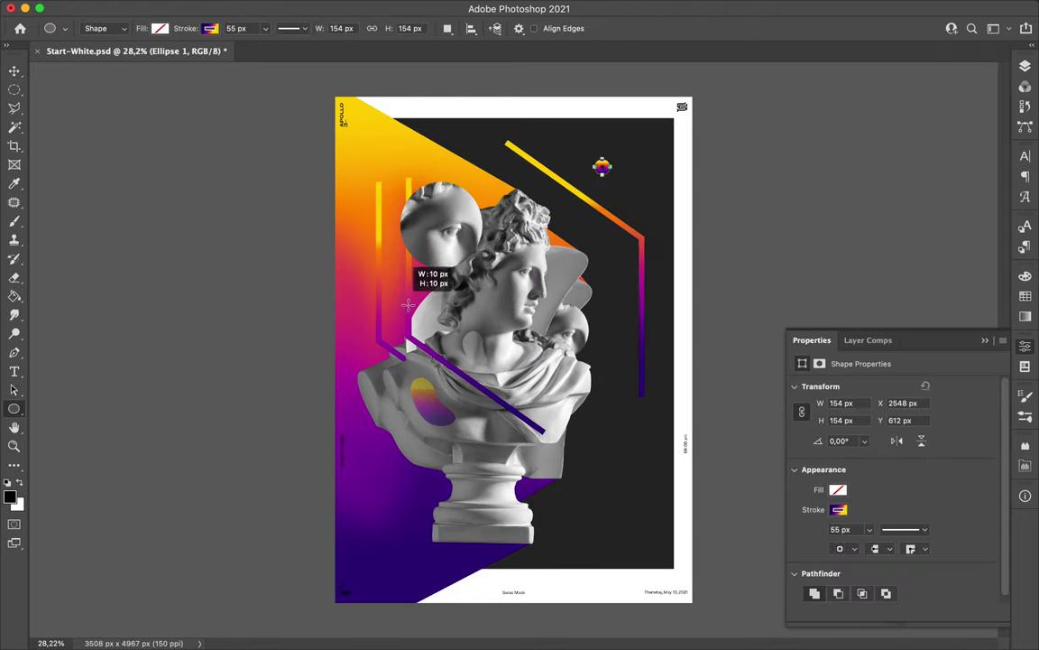
pyautogui.click(160, 28)
pyautogui.press('v')
pyautogui.moveTo(911, 405); pyautogui.dragTo(921, 524)
# Step: Duplicate the gradient circle and enlarge the copy at the upper right edge
pyautogui.click(902, 375)
pyautogui.press('u')
pyautogui.click(272, 28)
pyautogui.press('v')
pyautogui.moveTo(602, 166); pyautogui.dragTo(683, 204)
pyautogui.hotkey('ctrl', 't')
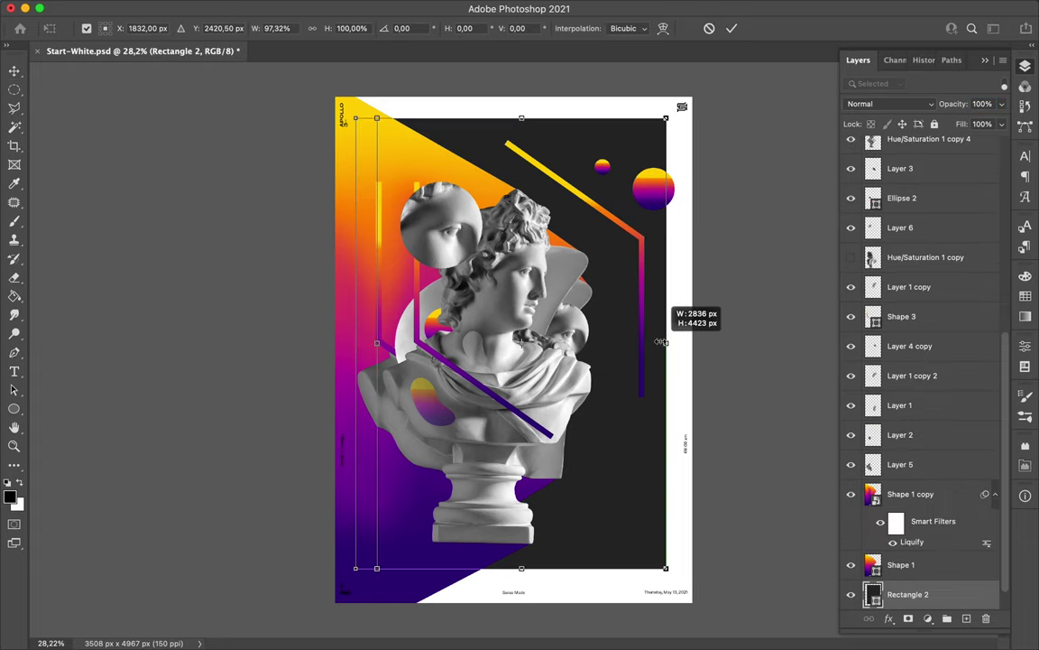
# Step: Place dark circles behind the eye inset and a thin dark line behind the bust
pyautogui.moveTo(914, 272); pyautogui.dragTo(902, 431)
pyautogui.press('a')
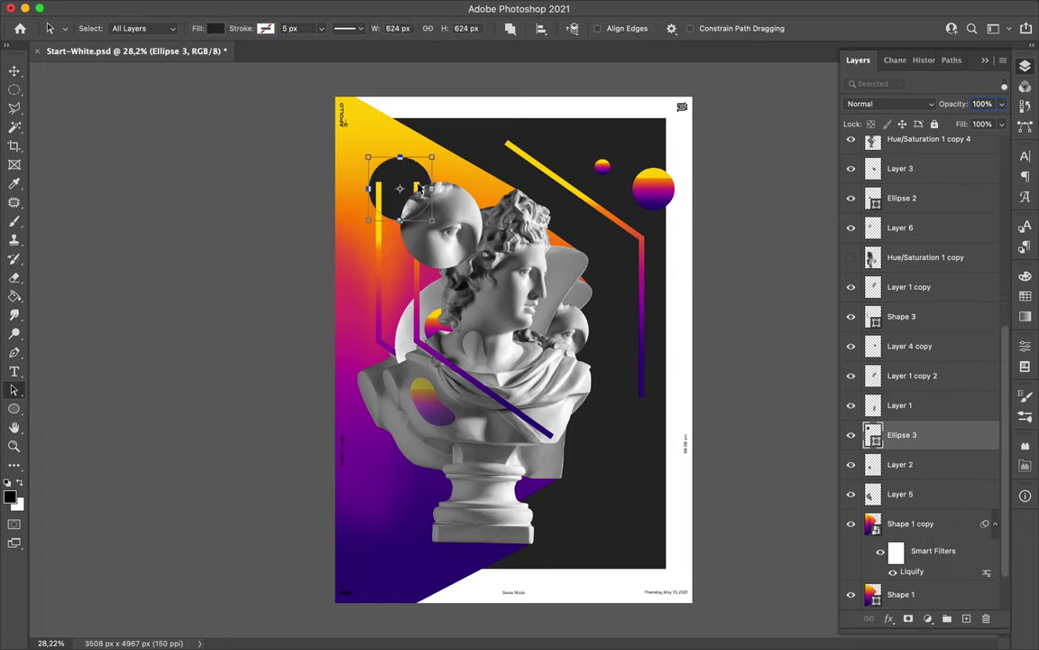
pyautogui.click(437, 180)
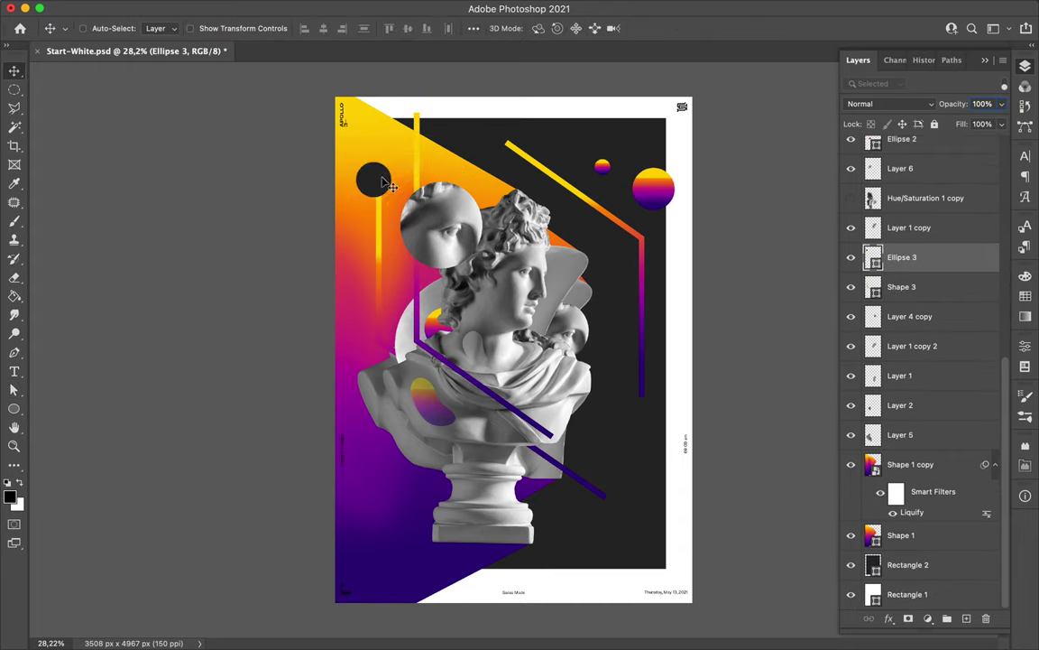
pyautogui.moveTo(394, 205); pyautogui.dragTo(484, 259)
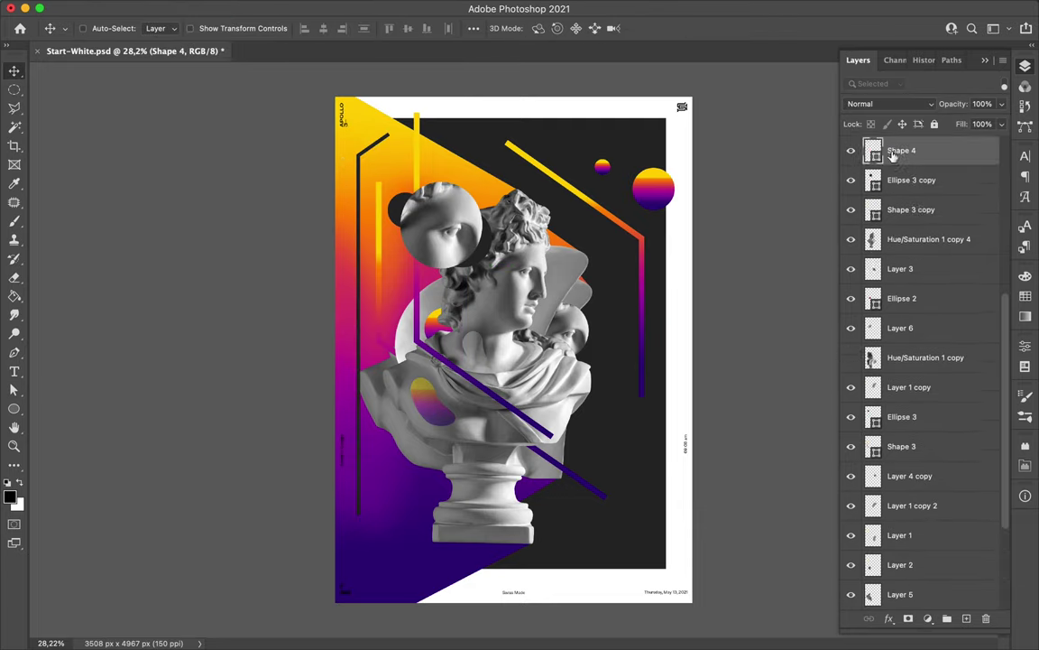
pyautogui.moveTo(892, 155); pyautogui.dragTo(902, 505)
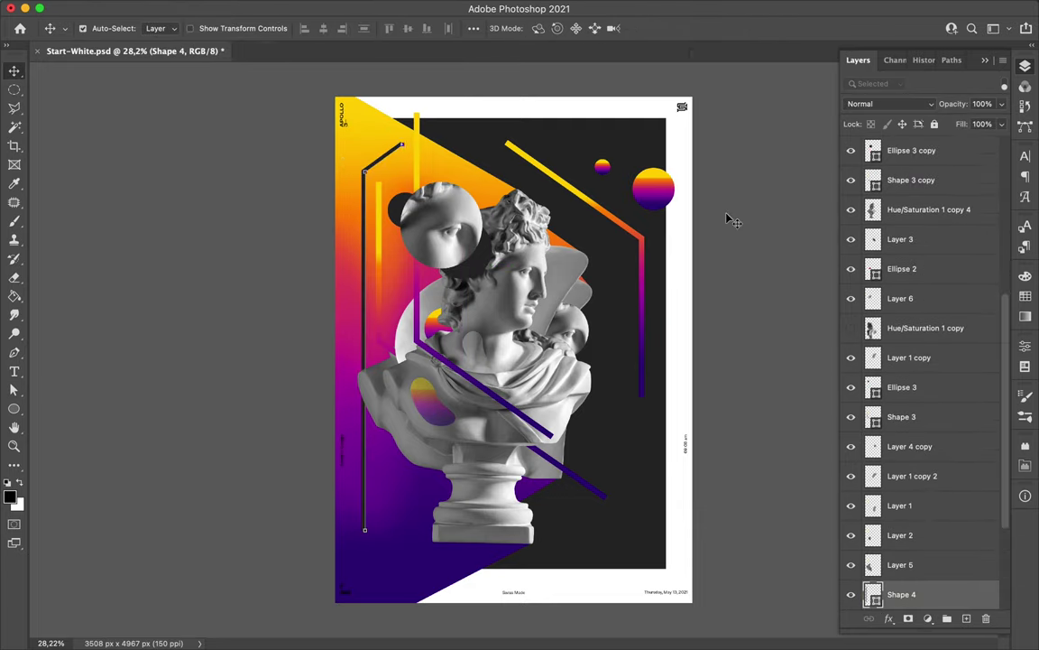